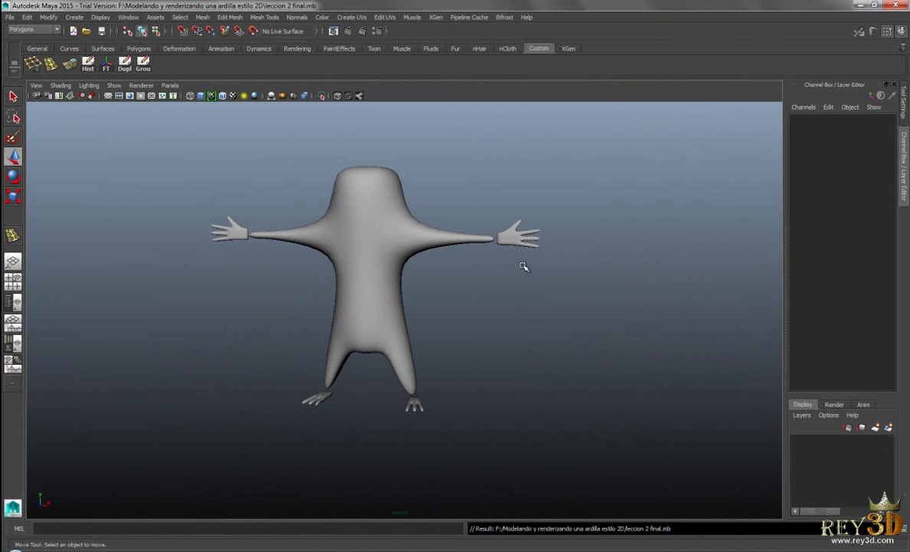
- Select the squirrel body mesh and show its low-poly cage, zoomed toward the right arm
{"action": "scroll", "coordinate": [475, 279], "scroll_direction": "up", "scroll_amount": 2}
{"action": "scroll", "coordinate": [479, 316], "scroll_direction": "up", "scroll_amount": 1}
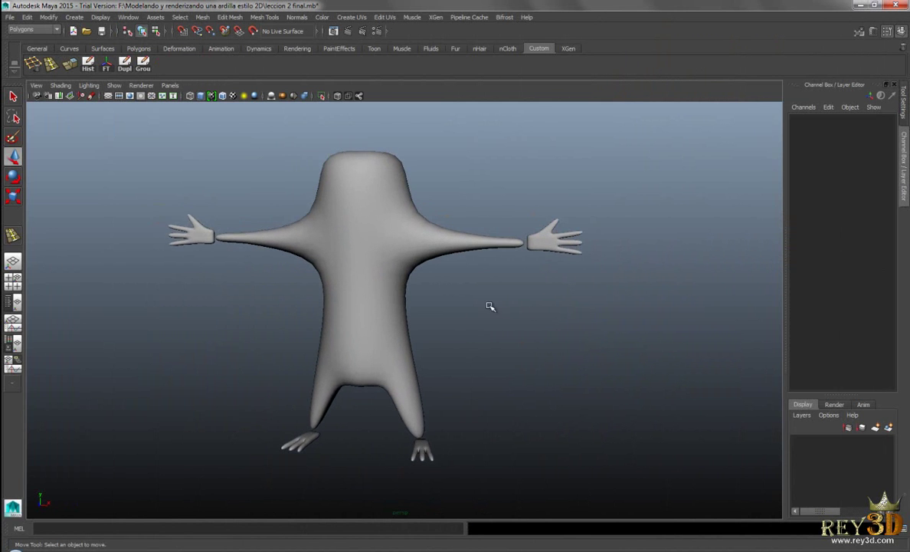
{"action": "key", "text": "w"}
{"action": "left_click", "coordinate": [414, 233]}
{"action": "scroll", "coordinate": [458, 304], "scroll_direction": "down", "scroll_amount": 1}
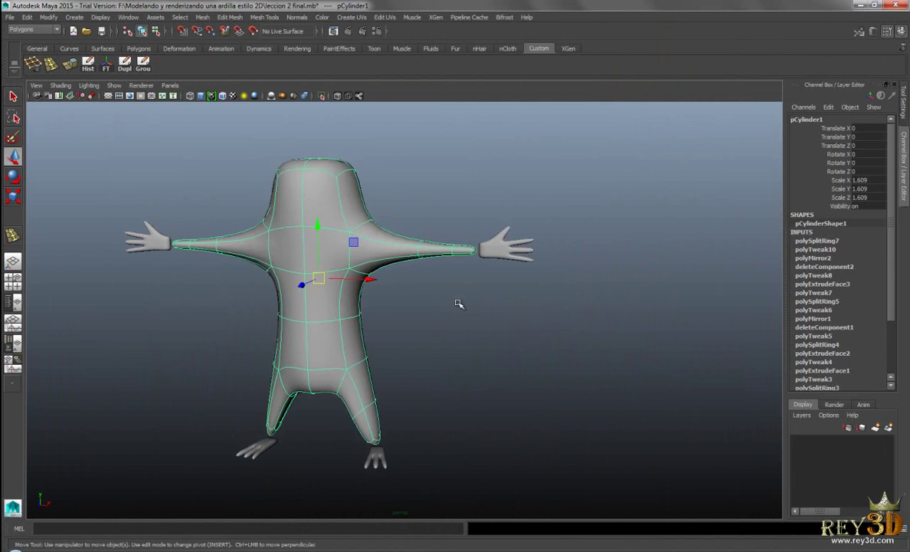
{"action": "key", "text": "1"}
{"action": "scroll", "coordinate": [469, 306], "scroll_direction": "up", "scroll_amount": 2}
- Insert a new edge loop across the forearm close to the wrist end
{"action": "scroll", "coordinate": [384, 325], "scroll_direction": "up", "scroll_amount": 1}
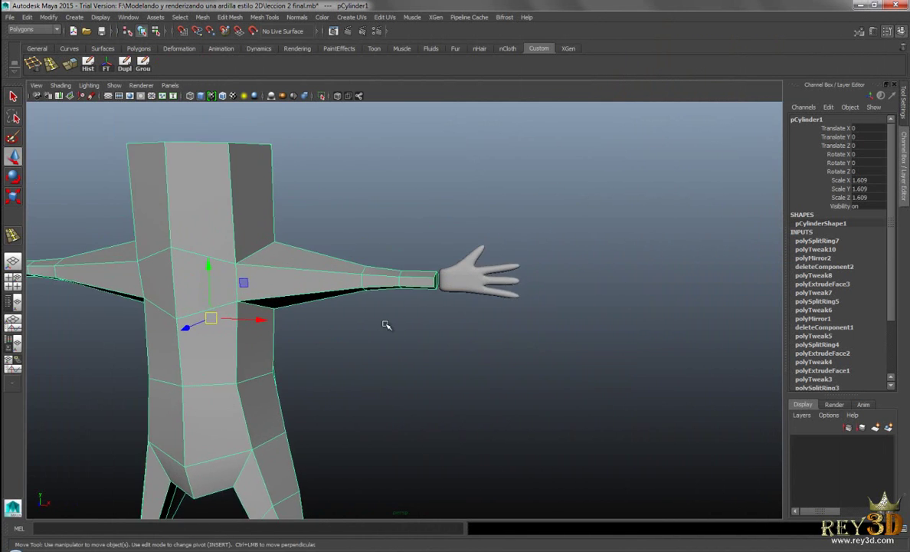
{"action": "scroll", "coordinate": [443, 266], "scroll_direction": "up", "scroll_amount": 2}
{"action": "scroll", "coordinate": [443, 266], "scroll_direction": "up", "scroll_amount": 2}
{"action": "scroll", "coordinate": [344, 265], "scroll_direction": "up", "scroll_amount": 2}
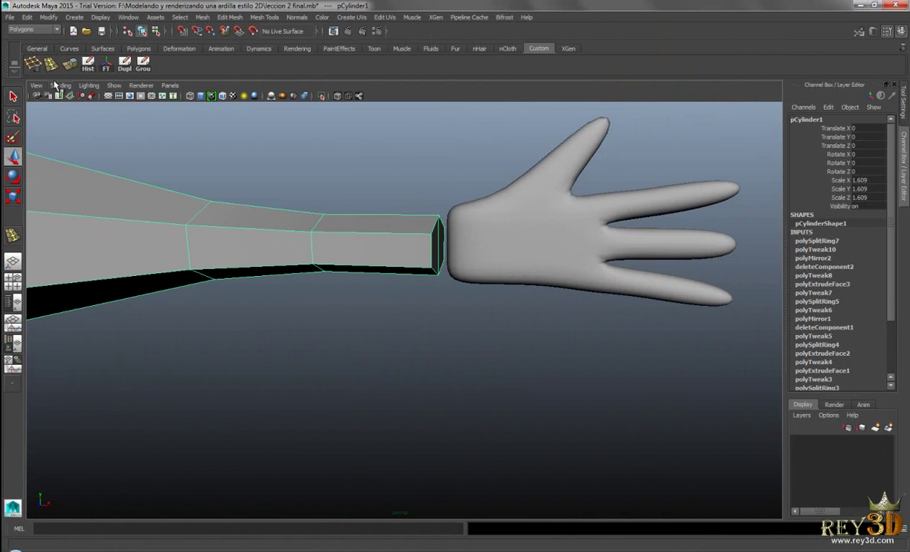
{"action": "right_click_drag", "start_coordinate": [187, 176], "coordinate": [365, 255], "text": "shift"}
{"action": "scroll", "coordinate": [365, 255], "scroll_direction": "up", "scroll_amount": 1}
{"action": "left_click_drag", "start_coordinate": [420, 217], "coordinate": [426, 215]}
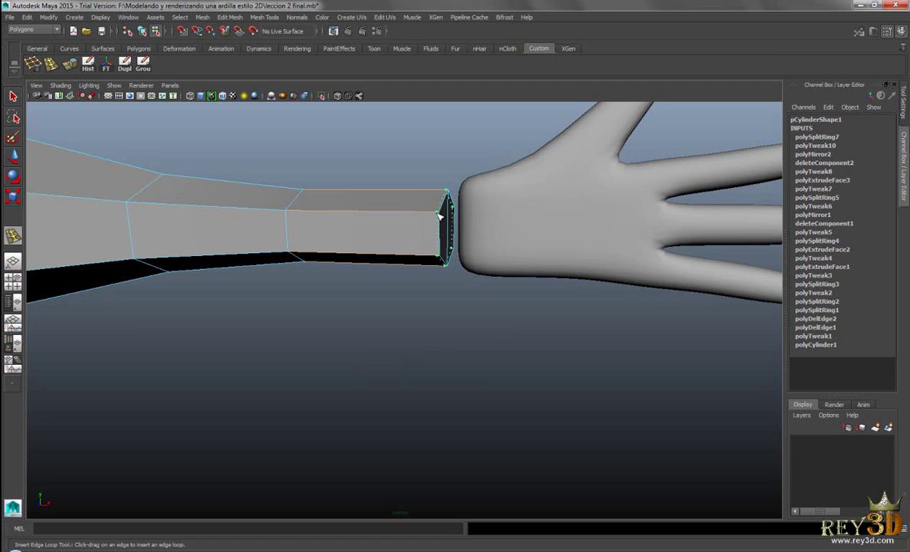
{"action": "left_click_drag", "start_coordinate": [438, 216], "coordinate": [440, 218]}
{"action": "scroll", "coordinate": [464, 311], "scroll_direction": "down", "scroll_amount": 3}
- Preview the body smoothed again in object mode, then view the wrist and legs
{"action": "mouse_move", "coordinate": [311, 282]}
{"action": "left_mouse_down", "text": "alt"}
{"action": "mouse_move", "coordinate": [412, 287]}
{"action": "mouse_move", "coordinate": [295, 244]}
{"action": "left_mouse_up", "text": "alt"}
{"action": "key", "text": "w"}
{"action": "key", "text": "3"}
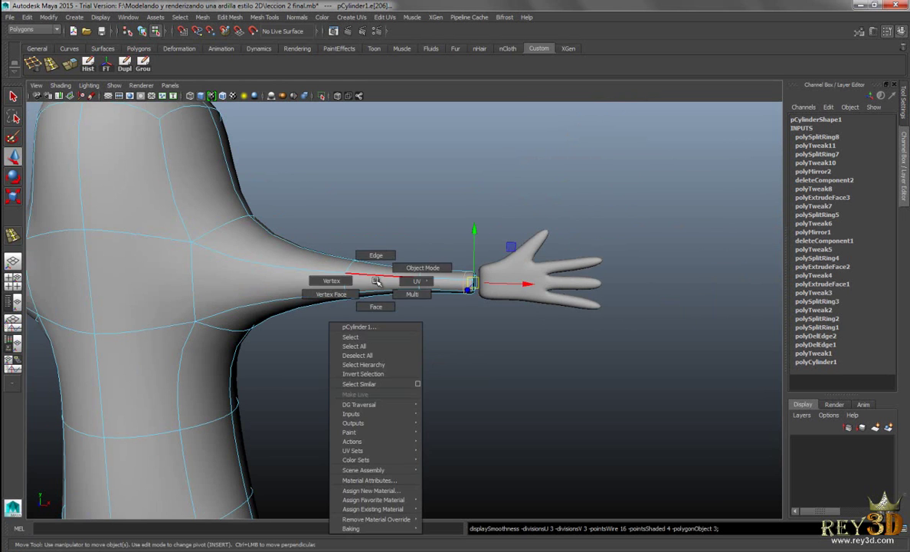
{"action": "right_click_drag", "start_coordinate": [377, 281], "coordinate": [368, 208]}
{"action": "scroll", "coordinate": [464, 385], "scroll_direction": "up", "scroll_amount": 4}
{"action": "mouse_move", "coordinate": [463, 385]}
{"action": "left_mouse_down", "text": "alt"}
{"action": "mouse_move", "coordinate": [479, 388]}
{"action": "mouse_move", "coordinate": [497, 293]}
{"action": "left_mouse_up", "text": "alt"}
{"action": "scroll", "coordinate": [459, 210], "scroll_direction": "down", "scroll_amount": 3}
{"action": "mouse_move", "coordinate": [459, 210]}
{"action": "left_mouse_down", "text": "alt"}
{"action": "mouse_move", "coordinate": [517, 91]}
{"action": "mouse_move", "coordinate": [459, 204]}
{"action": "left_mouse_up", "text": "alt"}
- Select the body at the leg and inspect the leg's base in its low-poly cage
{"action": "scroll", "coordinate": [506, 334], "scroll_direction": "up", "scroll_amount": 2}
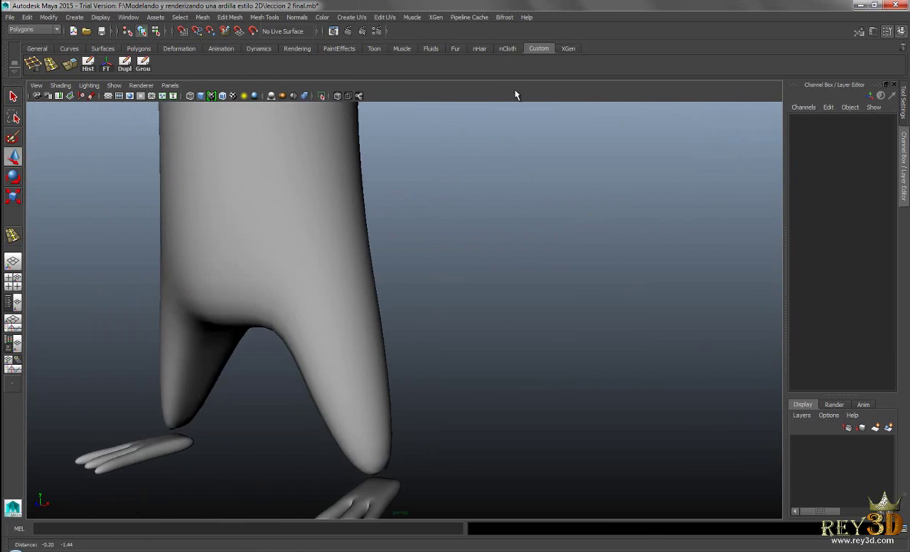
{"action": "mouse_move", "coordinate": [506, 334]}
{"action": "left_mouse_down", "text": "alt"}
{"action": "mouse_move", "coordinate": [421, 300]}
{"action": "mouse_move", "coordinate": [228, 363]}
{"action": "left_mouse_up", "text": "alt"}
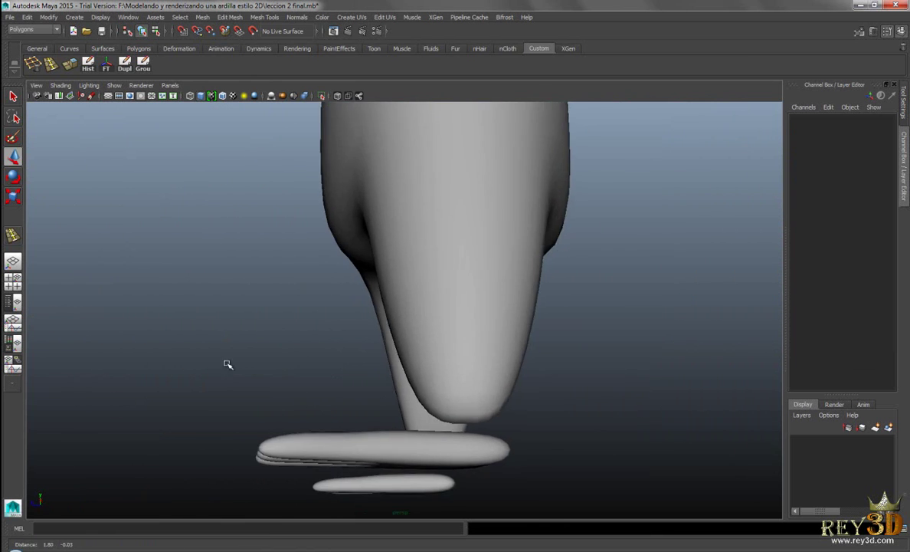
{"action": "scroll", "coordinate": [475, 365], "scroll_direction": "up", "scroll_amount": 3}
{"action": "left_click", "coordinate": [475, 365]}
{"action": "key", "text": "1"}
{"action": "mouse_move", "coordinate": [530, 435]}
{"action": "left_mouse_down", "text": "alt"}
{"action": "mouse_move", "coordinate": [409, 317]}
{"action": "mouse_move", "coordinate": [427, 375]}
{"action": "mouse_move", "coordinate": [304, 249]}
{"action": "left_mouse_up", "text": "alt"}
{"action": "mouse_move", "coordinate": [376, 260]}
{"action": "left_mouse_down", "text": "alt"}
{"action": "mouse_move", "coordinate": [265, 322]}
{"action": "mouse_move", "coordinate": [305, 271]}
{"action": "left_mouse_up", "text": "alt"}
{"action": "key", "text": "3"}
{"action": "key", "text": "1"}
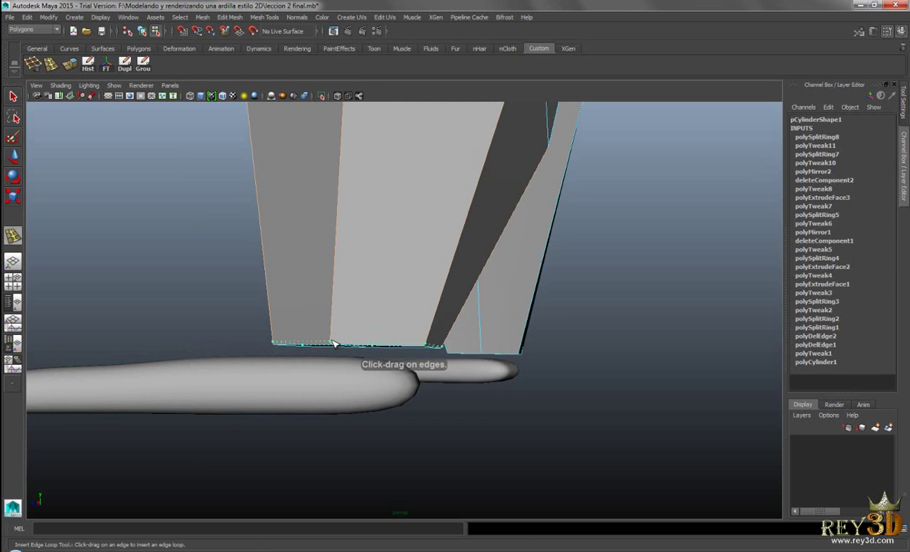
- Insert an edge loop near the leg's bottom and view the smoothed whole character
{"action": "left_click", "coordinate": [333, 343]}
{"action": "key", "text": "3"}
{"action": "right_click_drag", "start_coordinate": [393, 248], "coordinate": [426, 226]}
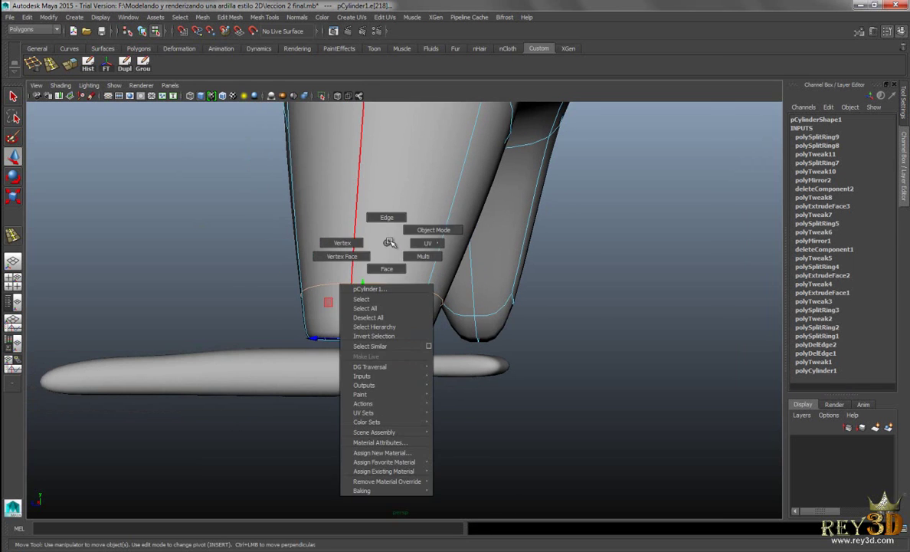
{"action": "left_click", "coordinate": [193, 222]}
{"action": "mouse_move", "coordinate": [194, 223]}
{"action": "left_mouse_down", "text": "alt"}
{"action": "mouse_move", "coordinate": [310, 329]}
{"action": "mouse_move", "coordinate": [382, 362]}
{"action": "left_mouse_up", "text": "alt"}
{"action": "scroll", "coordinate": [386, 309], "scroll_direction": "down", "scroll_amount": 3}
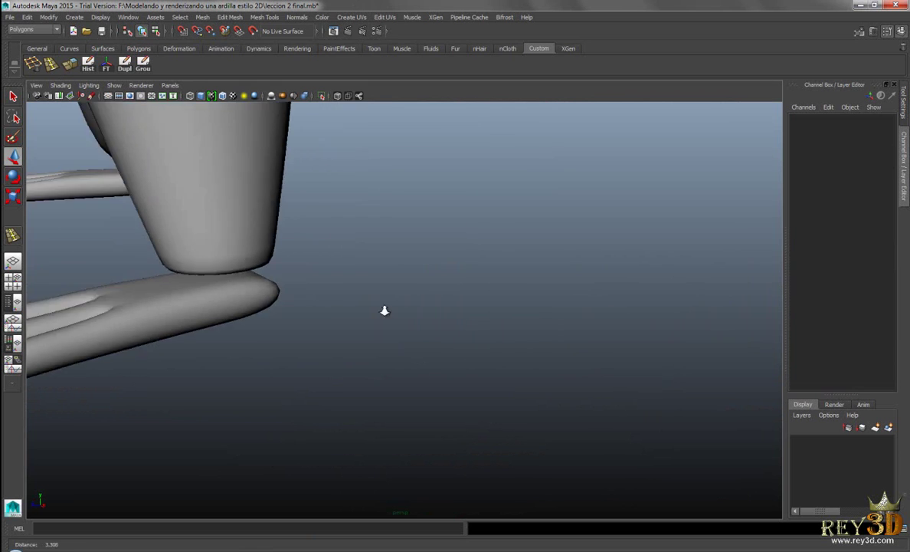
{"action": "scroll", "coordinate": [290, 190], "scroll_direction": "down", "scroll_amount": 5}
{"action": "mouse_move", "coordinate": [290, 191]}
{"action": "left_mouse_down", "text": "alt"}
{"action": "mouse_move", "coordinate": [406, 340]}
{"action": "mouse_move", "coordinate": [439, 252]}
{"action": "left_mouse_up", "text": "alt"}
- Select the hand's wrist-end vertices in its low-poly cage and scale them inward
{"action": "scroll", "coordinate": [430, 289], "scroll_direction": "up", "scroll_amount": 3}
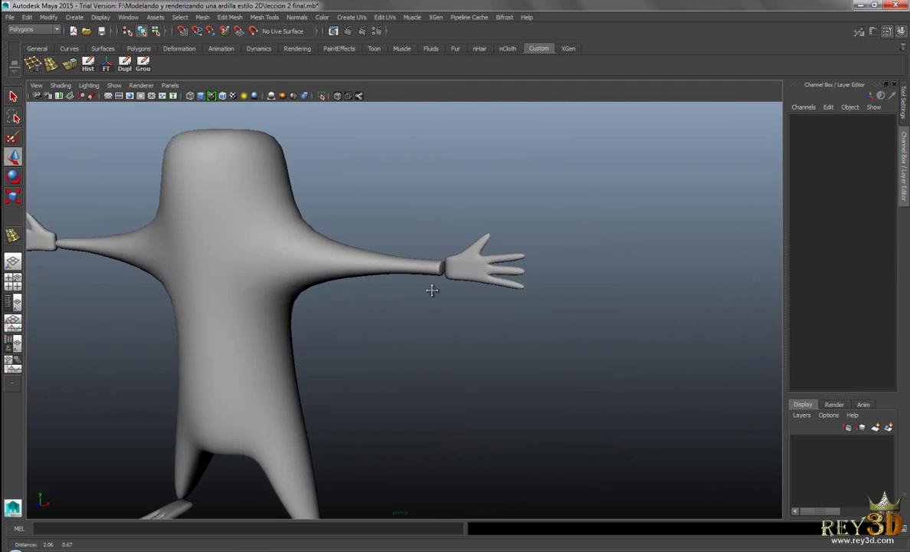
{"action": "scroll", "coordinate": [499, 305], "scroll_direction": "up", "scroll_amount": 4}
{"action": "scroll", "coordinate": [517, 223], "scroll_direction": "up", "scroll_amount": 1}
{"action": "left_click", "coordinate": [518, 223]}
{"action": "mouse_move", "coordinate": [524, 290]}
{"action": "left_mouse_down", "text": "alt"}
{"action": "mouse_move", "coordinate": [506, 335]}
{"action": "mouse_move", "coordinate": [519, 328]}
{"action": "left_mouse_up", "text": "alt"}
{"action": "left_click_drag", "start_coordinate": [385, 285], "coordinate": [419, 277], "text": "alt"}
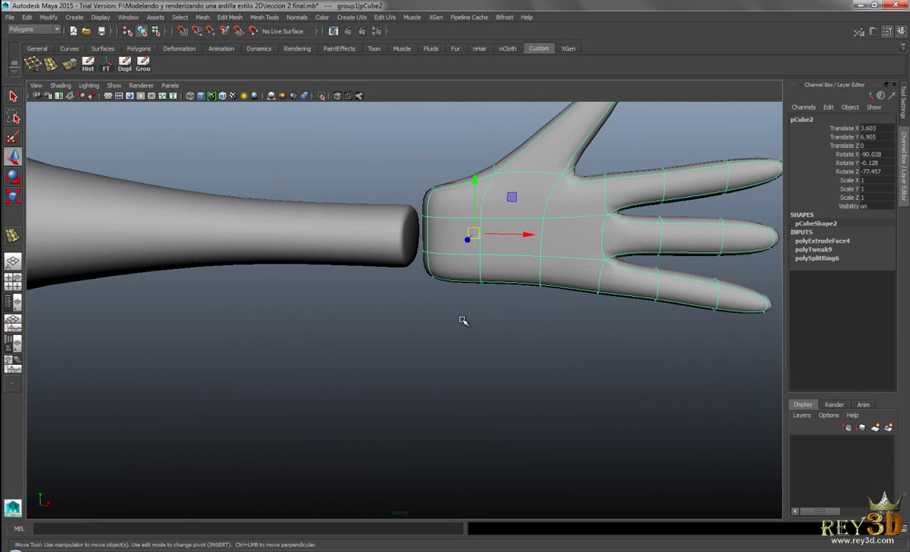
{"action": "key", "text": "1"}
{"action": "right_click_drag", "start_coordinate": [458, 244], "coordinate": [392, 196]}
{"action": "mouse_move", "coordinate": [393, 195]}
{"action": "left_mouse_down", "text": "alt"}
{"action": "mouse_move", "coordinate": [412, 253]}
{"action": "mouse_move", "coordinate": [355, 258]}
{"action": "mouse_move", "coordinate": [364, 255]}
{"action": "left_mouse_up", "text": "alt"}
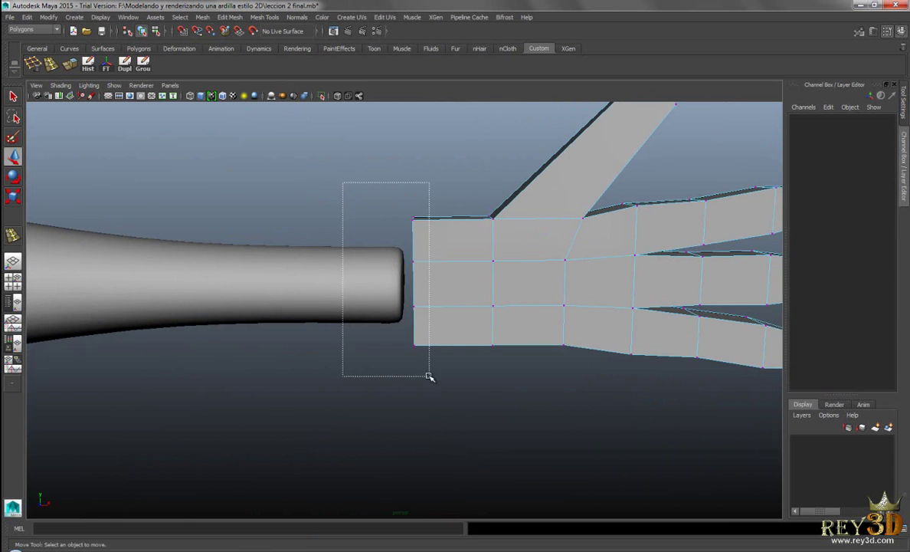
{"action": "left_click_drag", "start_coordinate": [429, 376], "coordinate": [429, 375]}
{"action": "left_click_drag", "start_coordinate": [466, 287], "coordinate": [464, 284], "text": "alt"}
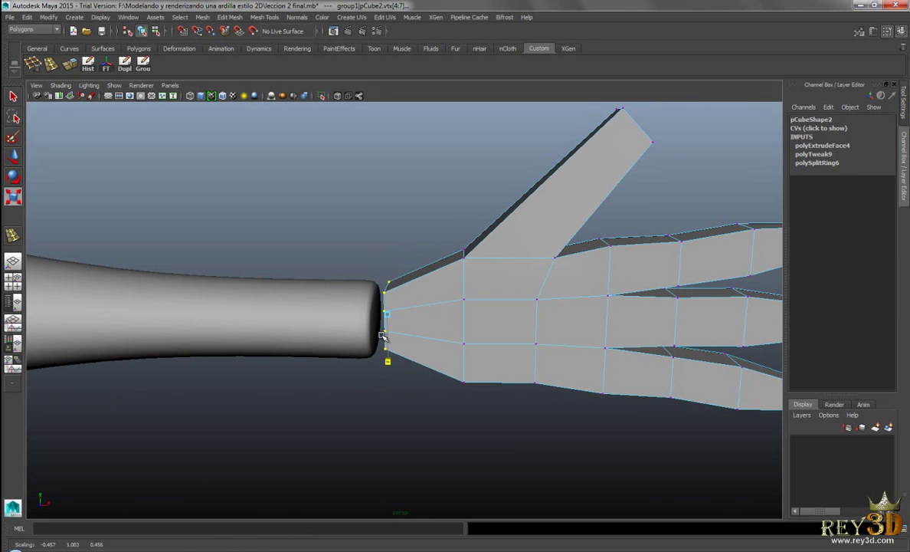
- Return the hand to object mode and view it smoothed with the whole body
{"action": "left_click_drag", "start_coordinate": [396, 335], "coordinate": [449, 279], "text": "alt"}
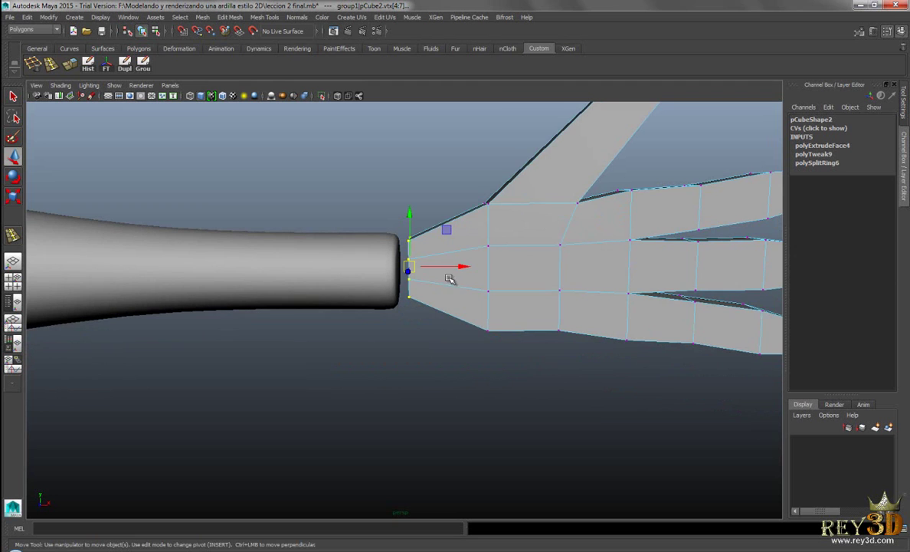
{"action": "right_click_drag", "start_coordinate": [551, 255], "coordinate": [539, 274]}
{"action": "left_click_drag", "start_coordinate": [539, 274], "coordinate": [481, 296], "text": "alt"}
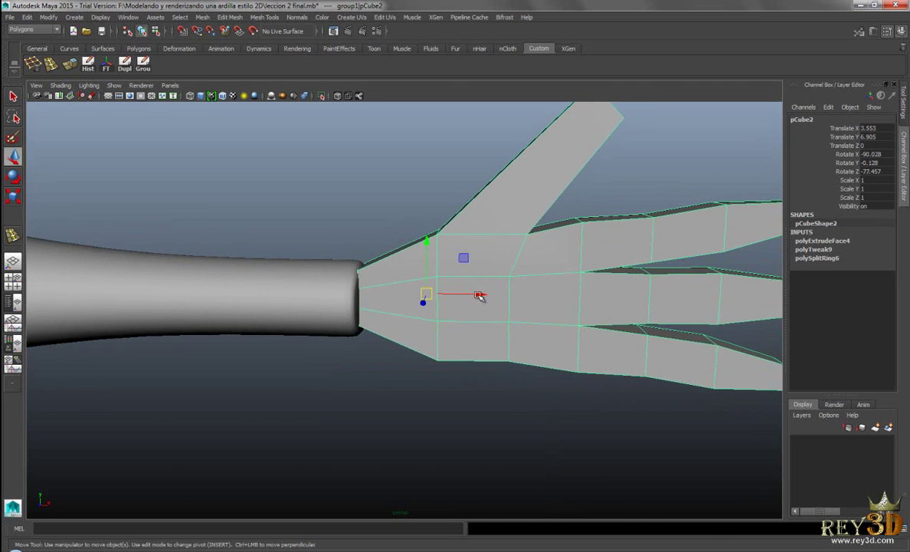
{"action": "key", "text": "3"}
{"action": "left_click", "coordinate": [355, 237]}
{"action": "scroll", "coordinate": [429, 283], "scroll_direction": "down", "scroll_amount": 5}
{"action": "mouse_move", "coordinate": [429, 282]}
{"action": "left_mouse_down", "text": "alt"}
{"action": "mouse_move", "coordinate": [290, 318]}
{"action": "mouse_move", "coordinate": [266, 306]}
{"action": "mouse_move", "coordinate": [443, 301]}
{"action": "mouse_move", "coordinate": [341, 264]}
{"action": "left_mouse_up", "text": "alt"}
- Close in on the wrist and show the selected hand's low-poly cage
{"action": "right_click_drag", "start_coordinate": [341, 264], "coordinate": [447, 396], "text": "alt"}
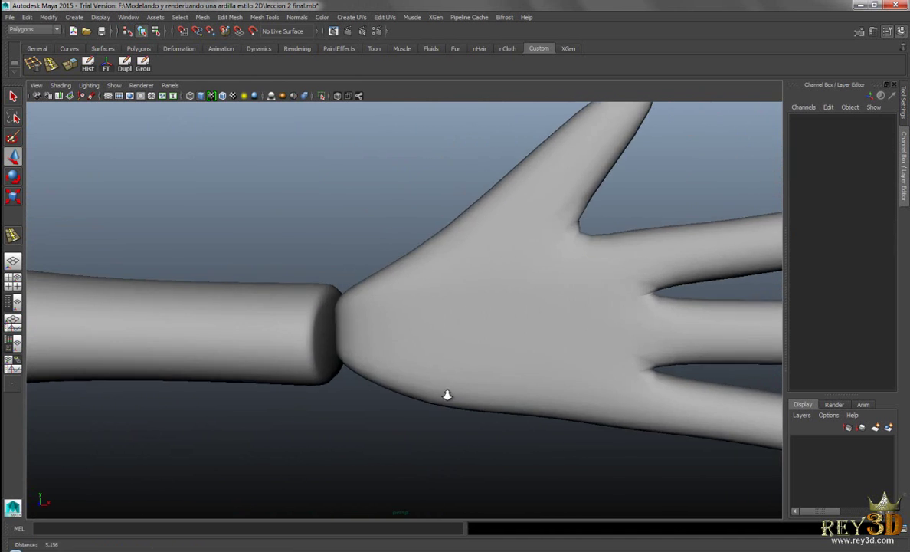
{"action": "left_click_drag", "start_coordinate": [447, 396], "coordinate": [417, 351], "text": "alt"}
{"action": "mouse_move", "coordinate": [481, 372]}
{"action": "left_mouse_down", "text": "alt"}
{"action": "mouse_move", "coordinate": [482, 346]}
{"action": "mouse_move", "coordinate": [424, 337]}
{"action": "mouse_move", "coordinate": [453, 337]}
{"action": "left_mouse_up", "text": "alt"}
{"action": "left_click", "coordinate": [470, 366]}
{"action": "key", "text": "1"}
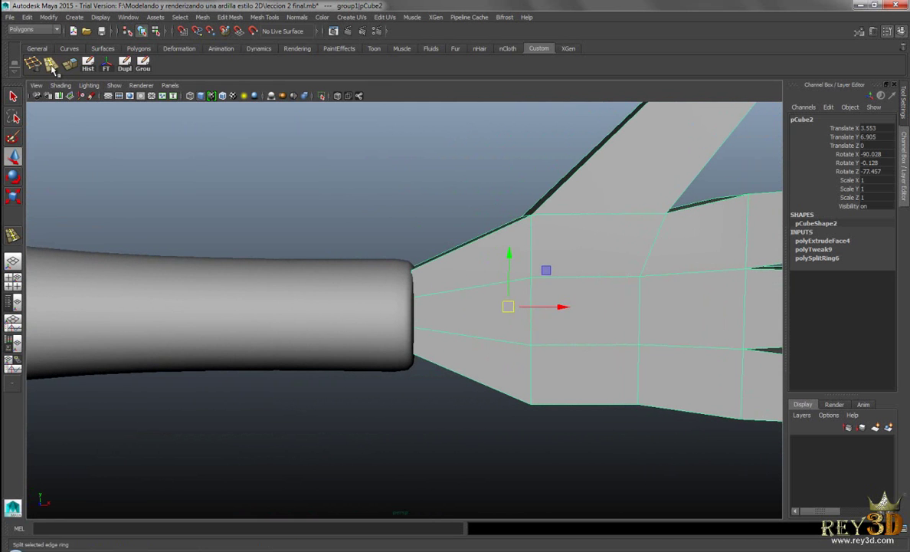
- Insert an edge loop near the hand's wrist and preview the hand smoothed
{"action": "left_click_drag", "start_coordinate": [420, 265], "coordinate": [427, 266]}
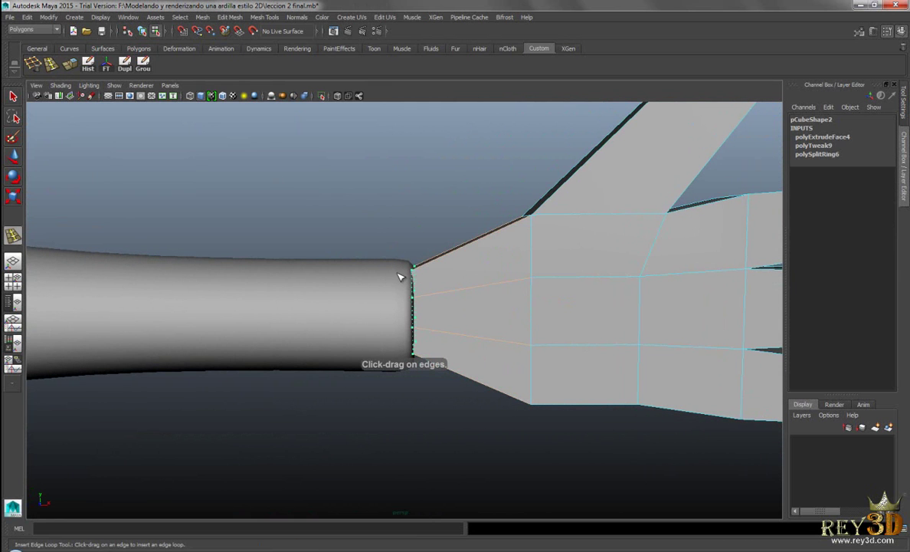
{"action": "scroll", "coordinate": [475, 280], "scroll_direction": "down", "scroll_amount": 2}
{"action": "right_click_drag", "start_coordinate": [539, 254], "coordinate": [588, 256]}
{"action": "key", "text": "3"}
{"action": "left_click", "coordinate": [400, 163]}
{"action": "mouse_move", "coordinate": [529, 284]}
{"action": "left_mouse_down", "text": "alt"}
{"action": "mouse_move", "coordinate": [534, 309]}
{"action": "mouse_move", "coordinate": [302, 305]}
{"action": "left_mouse_up", "text": "alt"}
- Lower the hand slightly to Translate Y 6.891 so it meets the forearm
{"action": "left_click", "coordinate": [366, 261]}
{"action": "key", "text": "f"}
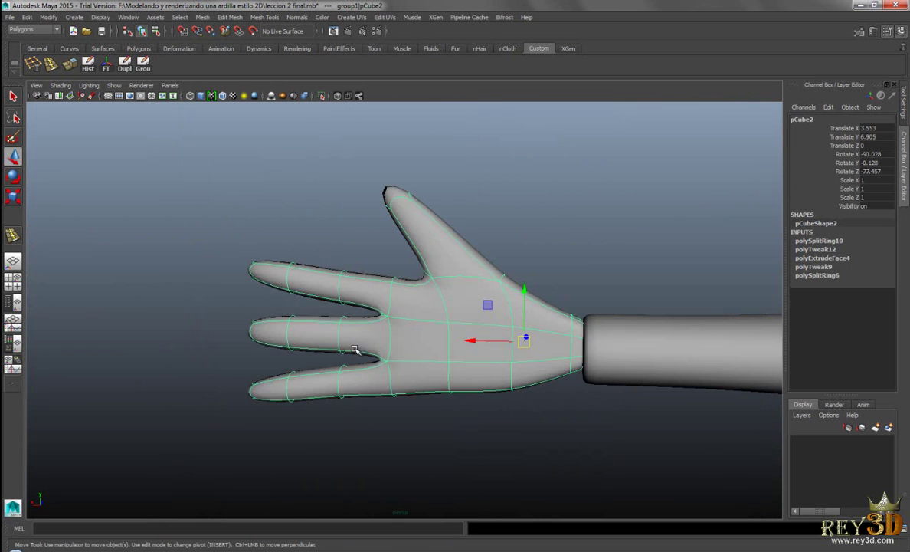
{"action": "left_click", "coordinate": [330, 228]}
{"action": "mouse_move", "coordinate": [330, 227]}
{"action": "left_mouse_down", "text": "alt"}
{"action": "mouse_move", "coordinate": [406, 356]}
{"action": "mouse_move", "coordinate": [330, 356]}
{"action": "mouse_move", "coordinate": [506, 364]}
{"action": "mouse_move", "coordinate": [557, 353]}
{"action": "mouse_move", "coordinate": [417, 370]}
{"action": "left_mouse_up", "text": "alt"}
{"action": "left_click", "coordinate": [386, 319]}
{"action": "mouse_move", "coordinate": [386, 319]}
{"action": "left_mouse_down", "text": "alt"}
{"action": "mouse_move", "coordinate": [396, 328]}
{"action": "mouse_move", "coordinate": [356, 345]}
{"action": "mouse_move", "coordinate": [341, 334]}
{"action": "left_mouse_up", "text": "alt"}
{"action": "mouse_move", "coordinate": [352, 296]}
{"action": "left_mouse_down"}
{"action": "mouse_move", "coordinate": [405, 368]}
{"action": "mouse_move", "coordinate": [337, 392]}
{"action": "mouse_move", "coordinate": [358, 378]}
{"action": "mouse_move", "coordinate": [447, 362]}
{"action": "left_mouse_up"}
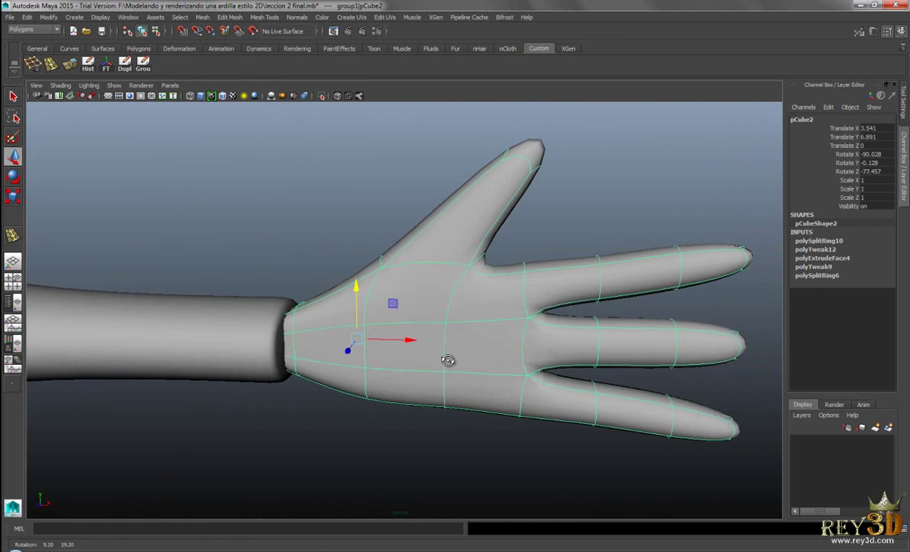
- Select the ring of vertices at the end of the forearm
{"action": "left_click", "coordinate": [223, 334]}
{"action": "right_click_drag", "start_coordinate": [195, 311], "coordinate": [184, 344]}
{"action": "left_click_drag", "start_coordinate": [184, 344], "coordinate": [305, 345], "text": "alt"}
{"action": "mouse_move", "coordinate": [245, 239]}
{"action": "left_mouse_down"}
{"action": "mouse_move", "coordinate": [372, 385]}
{"action": "mouse_move", "coordinate": [356, 325]}
{"action": "mouse_move", "coordinate": [220, 340]}
{"action": "mouse_move", "coordinate": [231, 338]}
{"action": "left_mouse_up"}
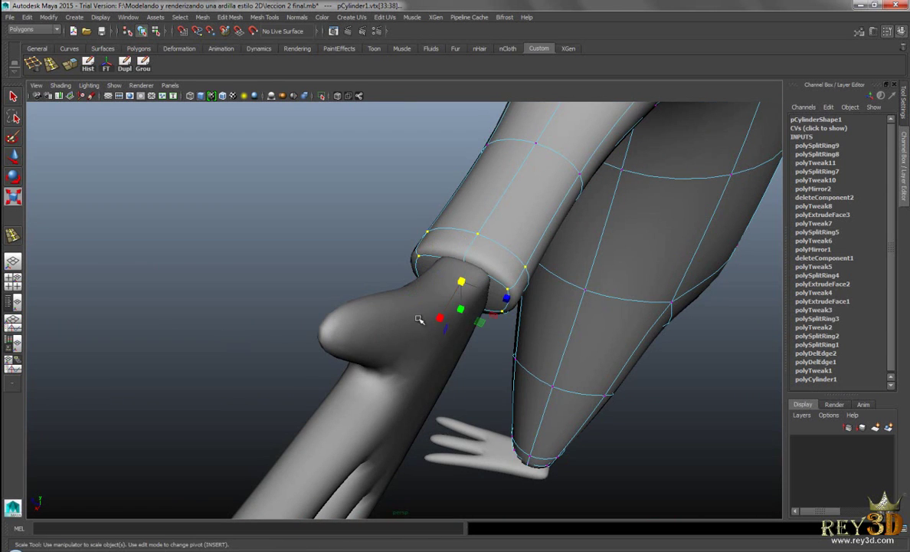
- Scale down the forearm's wrist vertex ring and return the arm to object mode
{"action": "left_click_drag", "start_coordinate": [418, 319], "coordinate": [483, 293], "text": "alt"}
{"action": "middle_click_drag", "start_coordinate": [504, 292], "coordinate": [483, 290]}
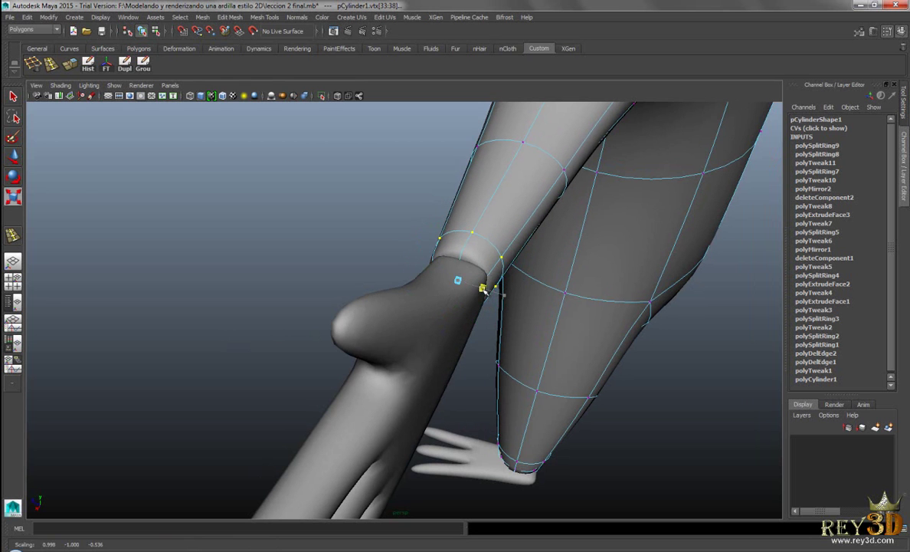
{"action": "mouse_move", "coordinate": [488, 289]}
{"action": "left_mouse_down", "text": "alt"}
{"action": "mouse_move", "coordinate": [458, 266]}
{"action": "mouse_move", "coordinate": [518, 329]}
{"action": "mouse_move", "coordinate": [465, 279]}
{"action": "mouse_move", "coordinate": [405, 289]}
{"action": "mouse_move", "coordinate": [386, 318]}
{"action": "mouse_move", "coordinate": [399, 319]}
{"action": "mouse_move", "coordinate": [393, 308]}
{"action": "mouse_move", "coordinate": [482, 357]}
{"action": "mouse_move", "coordinate": [671, 335]}
{"action": "mouse_move", "coordinate": [484, 310]}
{"action": "mouse_move", "coordinate": [386, 318]}
{"action": "mouse_move", "coordinate": [448, 327]}
{"action": "mouse_move", "coordinate": [325, 346]}
{"action": "left_mouse_up", "text": "alt"}
{"action": "left_click", "coordinate": [448, 327]}
{"action": "mouse_move", "coordinate": [322, 311]}
{"action": "right_mouse_down"}
{"action": "mouse_move", "coordinate": [340, 328]}
{"action": "mouse_move", "coordinate": [359, 299]}
{"action": "right_mouse_up"}
{"action": "mouse_move", "coordinate": [411, 278]}
{"action": "left_mouse_down", "text": "alt"}
{"action": "mouse_move", "coordinate": [486, 319]}
{"action": "mouse_move", "coordinate": [409, 333]}
{"action": "mouse_move", "coordinate": [432, 330]}
{"action": "mouse_move", "coordinate": [498, 357]}
{"action": "mouse_move", "coordinate": [560, 350]}
{"action": "mouse_move", "coordinate": [543, 305]}
{"action": "mouse_move", "coordinate": [479, 288]}
{"action": "mouse_move", "coordinate": [416, 318]}
{"action": "mouse_move", "coordinate": [407, 351]}
{"action": "mouse_move", "coordinate": [449, 359]}
{"action": "mouse_move", "coordinate": [549, 336]}
{"action": "mouse_move", "coordinate": [630, 355]}
{"action": "left_mouse_up", "text": "alt"}
{"action": "right_click_drag", "start_coordinate": [630, 354], "coordinate": [557, 332], "text": "alt"}
{"action": "mouse_move", "coordinate": [558, 333]}
{"action": "left_mouse_down", "text": "alt"}
{"action": "mouse_move", "coordinate": [443, 415]}
{"action": "mouse_move", "coordinate": [449, 340]}
{"action": "mouse_move", "coordinate": [299, 338]}
{"action": "mouse_move", "coordinate": [524, 339]}
{"action": "mouse_move", "coordinate": [325, 330]}
{"action": "mouse_move", "coordinate": [370, 368]}
{"action": "left_mouse_up", "text": "alt"}
- Select and frame the foot mesh, switching it to face editing on its top face
{"action": "key", "text": "r"}
{"action": "right_click_drag", "start_coordinate": [293, 337], "coordinate": [515, 412], "text": "alt"}
{"action": "mouse_move", "coordinate": [514, 412]}
{"action": "left_mouse_down", "text": "alt"}
{"action": "mouse_move", "coordinate": [453, 360]}
{"action": "mouse_move", "coordinate": [460, 341]}
{"action": "left_mouse_up", "text": "alt"}
{"action": "left_click", "coordinate": [370, 331]}
{"action": "key", "text": "f"}
{"action": "right_click_drag", "start_coordinate": [460, 341], "coordinate": [462, 333], "text": "alt"}
{"action": "left_click_drag", "start_coordinate": [462, 333], "coordinate": [492, 315], "text": "alt"}
{"action": "right_click_drag", "start_coordinate": [479, 325], "coordinate": [515, 350]}
{"action": "middle_click_drag", "start_coordinate": [515, 350], "coordinate": [424, 367], "text": "alt"}
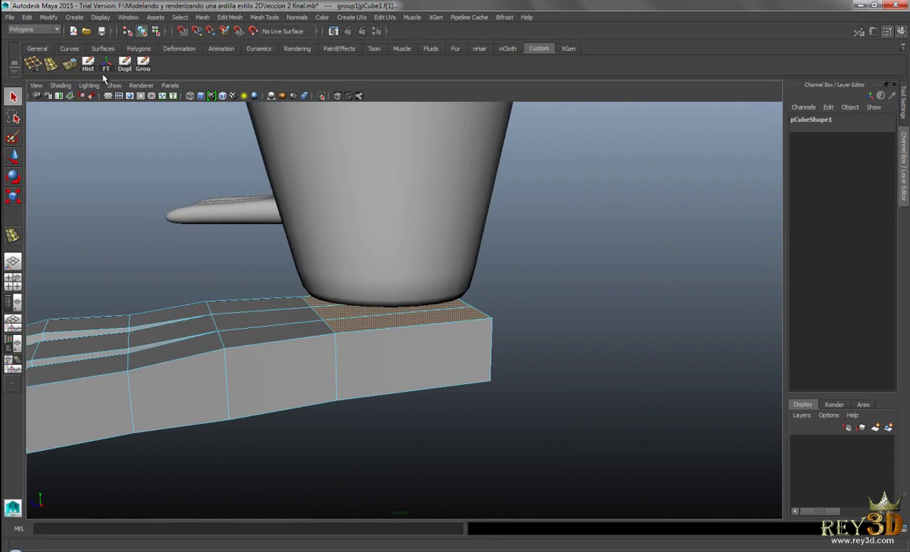
- Extrude the foot's top face, raise it slightly, and preview the foot smoothed
{"action": "left_click", "coordinate": [71, 67]}
{"action": "mouse_move", "coordinate": [383, 291]}
{"action": "left_mouse_down", "text": "alt"}
{"action": "mouse_move", "coordinate": [401, 287]}
{"action": "mouse_move", "coordinate": [392, 243]}
{"action": "left_mouse_up", "text": "alt"}
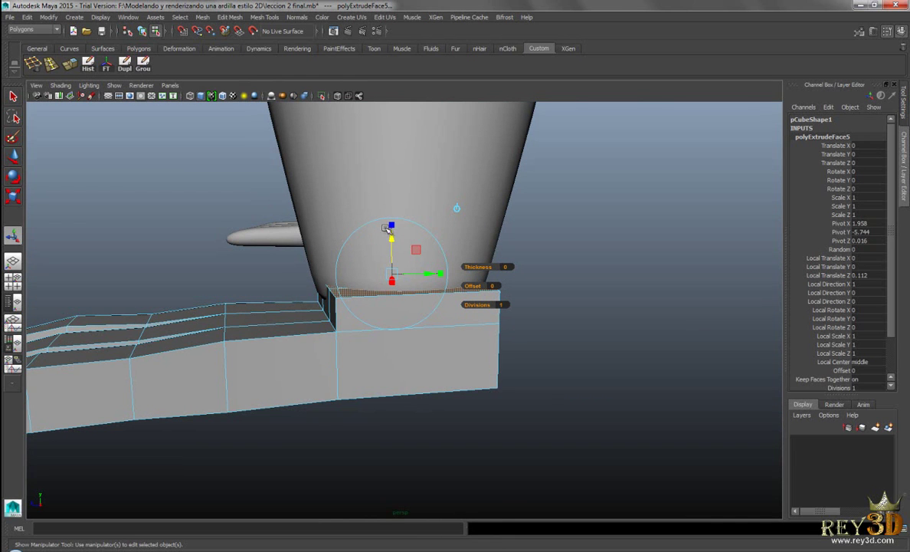
{"action": "mouse_move", "coordinate": [392, 238]}
{"action": "left_mouse_down", "text": "alt"}
{"action": "mouse_move", "coordinate": [406, 286]}
{"action": "mouse_move", "coordinate": [417, 258]}
{"action": "mouse_move", "coordinate": [423, 272]}
{"action": "left_mouse_up", "text": "alt"}
{"action": "key", "text": "w"}
{"action": "left_click_drag", "start_coordinate": [393, 230], "coordinate": [393, 224]}
{"action": "mouse_move", "coordinate": [345, 274]}
{"action": "left_mouse_down", "text": "alt"}
{"action": "mouse_move", "coordinate": [468, 272]}
{"action": "mouse_move", "coordinate": [429, 276]}
{"action": "left_mouse_up", "text": "alt"}
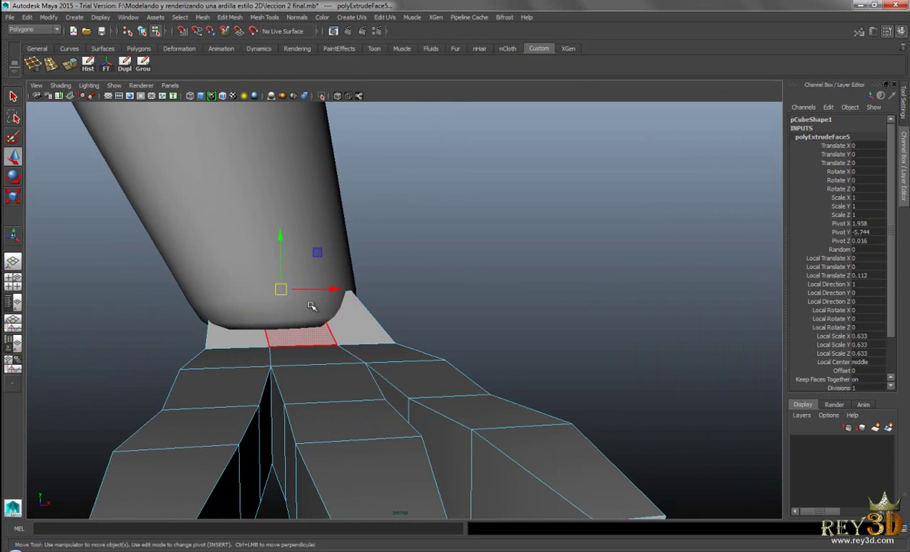
{"action": "right_click_drag", "start_coordinate": [371, 358], "coordinate": [406, 318]}
{"action": "key", "text": "3"}
{"action": "left_click", "coordinate": [474, 266]}
{"action": "mouse_move", "coordinate": [474, 266]}
{"action": "left_mouse_down", "text": "alt"}
{"action": "mouse_move", "coordinate": [256, 330]}
{"action": "mouse_move", "coordinate": [456, 330]}
{"action": "mouse_move", "coordinate": [353, 343]}
{"action": "mouse_move", "coordinate": [268, 318]}
{"action": "mouse_move", "coordinate": [487, 335]}
{"action": "mouse_move", "coordinate": [346, 300]}
{"action": "mouse_move", "coordinate": [460, 322]}
{"action": "mouse_move", "coordinate": [396, 325]}
{"action": "mouse_move", "coordinate": [406, 380]}
{"action": "left_mouse_up", "text": "alt"}
- Adjust the leg's bottom vertices to sit flush on the foot, checking the smoothed result
{"action": "left_click", "coordinate": [417, 330]}
{"action": "mouse_move", "coordinate": [417, 330]}
{"action": "left_mouse_down", "text": "alt"}
{"action": "mouse_move", "coordinate": [372, 317]}
{"action": "mouse_move", "coordinate": [534, 309]}
{"action": "mouse_move", "coordinate": [516, 319]}
{"action": "mouse_move", "coordinate": [341, 270]}
{"action": "left_mouse_up", "text": "alt"}
{"action": "right_click_drag", "start_coordinate": [341, 270], "coordinate": [367, 311]}
{"action": "mouse_move", "coordinate": [294, 265]}
{"action": "left_mouse_down"}
{"action": "mouse_move", "coordinate": [441, 338]}
{"action": "mouse_move", "coordinate": [250, 343]}
{"action": "left_mouse_up"}
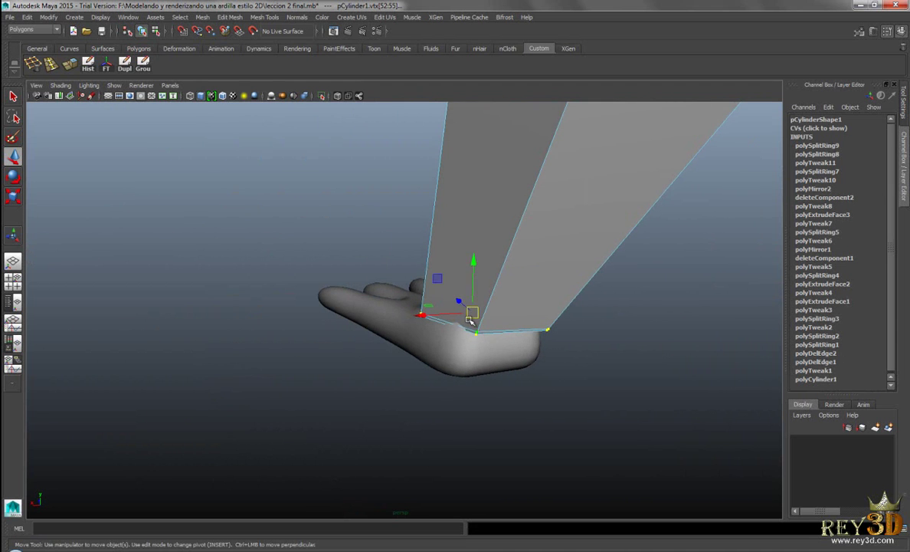
{"action": "mouse_move", "coordinate": [486, 341]}
{"action": "left_mouse_down", "text": "alt"}
{"action": "mouse_move", "coordinate": [527, 319]}
{"action": "mouse_move", "coordinate": [487, 327]}
{"action": "left_mouse_up", "text": "alt"}
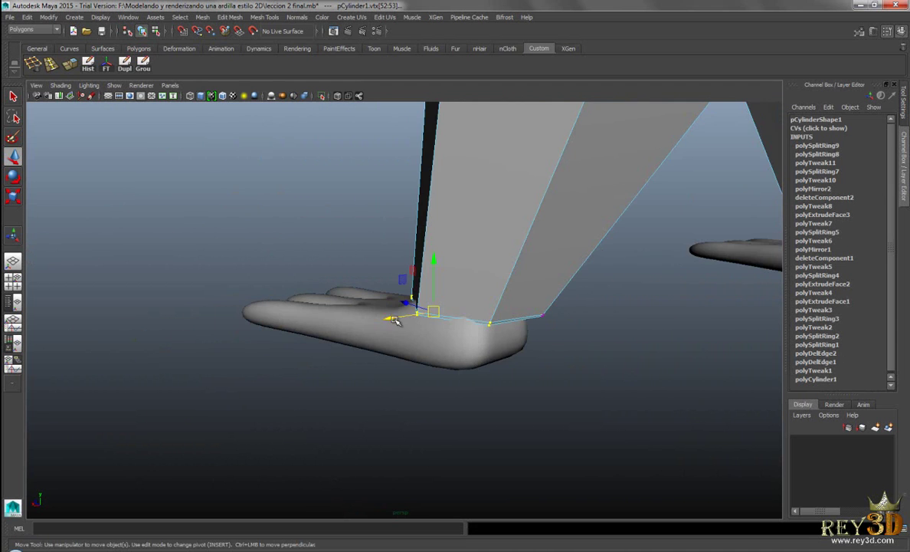
{"action": "mouse_move", "coordinate": [384, 320]}
{"action": "left_mouse_down", "text": "alt"}
{"action": "mouse_move", "coordinate": [396, 349]}
{"action": "mouse_move", "coordinate": [433, 315]}
{"action": "left_mouse_up", "text": "alt"}
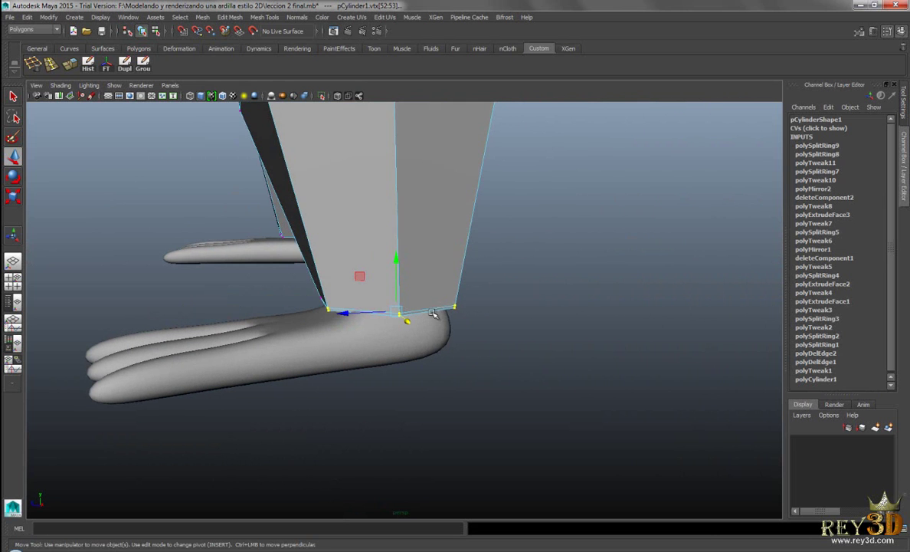
{"action": "key", "text": "3"}
{"action": "left_click", "coordinate": [490, 225]}
{"action": "mouse_move", "coordinate": [330, 365]}
{"action": "left_mouse_down", "text": "alt"}
{"action": "mouse_move", "coordinate": [560, 349]}
{"action": "mouse_move", "coordinate": [537, 355]}
{"action": "left_mouse_up", "text": "alt"}
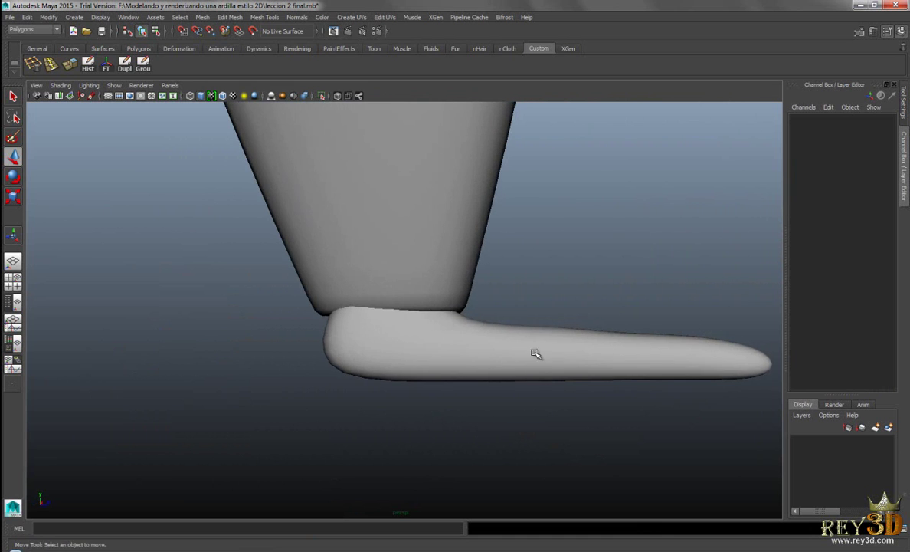
{"action": "left_click", "coordinate": [419, 372]}
{"action": "key", "text": "1"}
{"action": "mouse_move", "coordinate": [419, 372]}
{"action": "left_mouse_down", "text": "alt"}
{"action": "mouse_move", "coordinate": [433, 368]}
{"action": "mouse_move", "coordinate": [399, 349]}
{"action": "mouse_move", "coordinate": [434, 348]}
{"action": "left_mouse_up", "text": "alt"}
- In wireframe, add an edge loop around the foot's top and select its corner vertices
{"action": "key", "text": "4"}
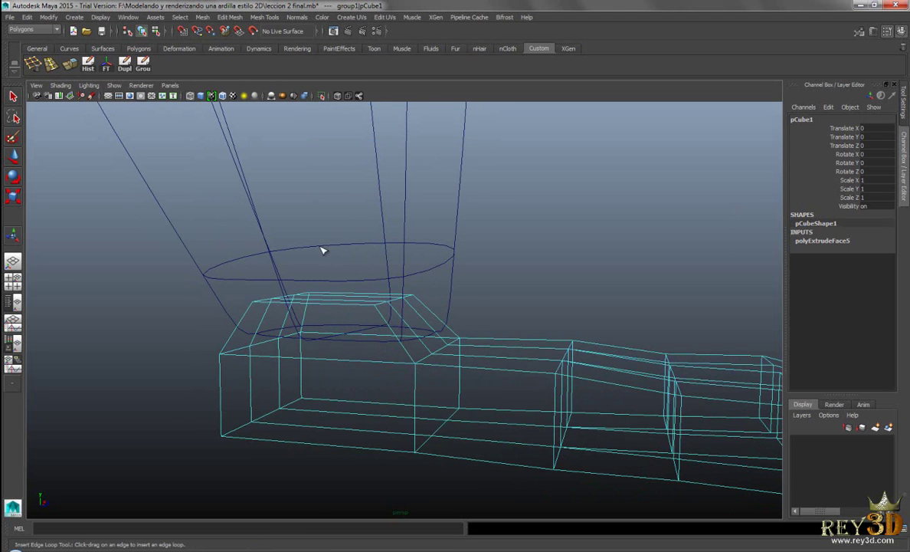
{"action": "left_click", "coordinate": [369, 301]}
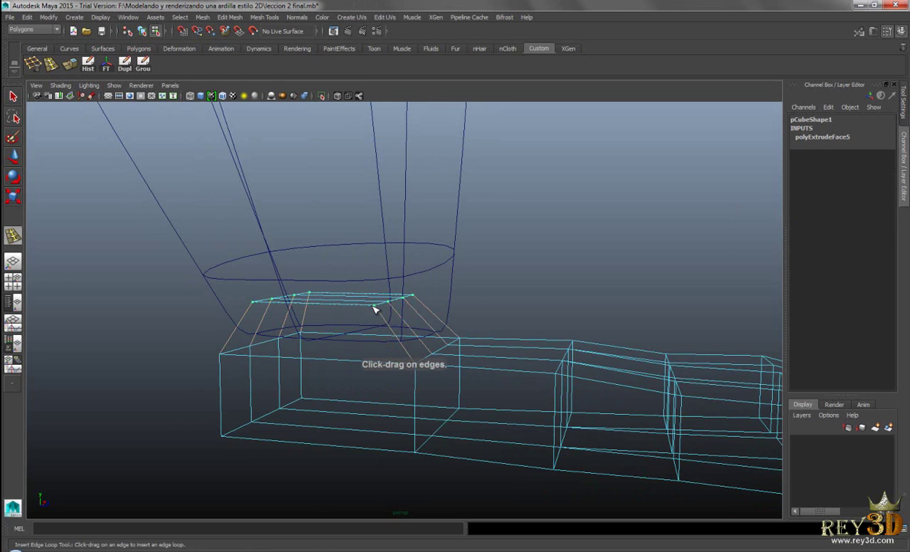
{"action": "left_click_drag", "start_coordinate": [375, 310], "coordinate": [470, 335]}
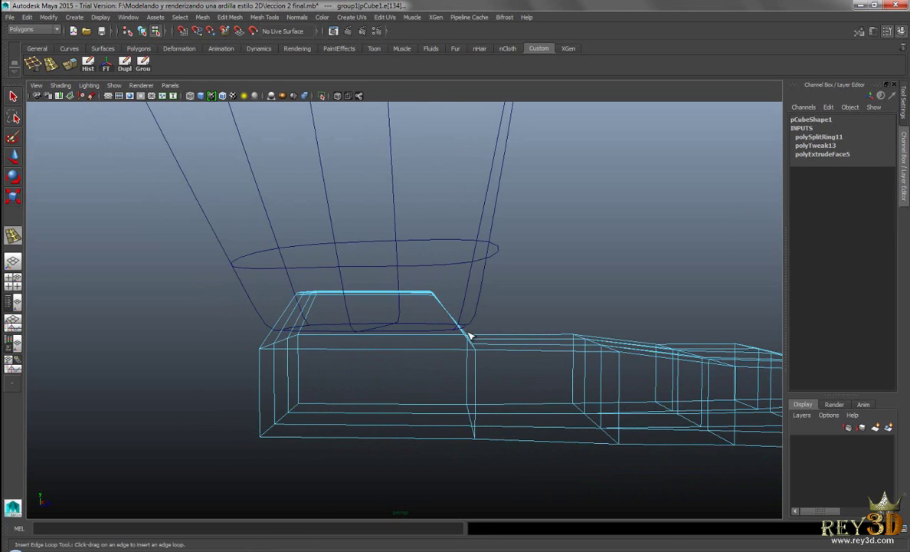
{"action": "right_click_drag", "start_coordinate": [508, 345], "coordinate": [457, 321]}
{"action": "mouse_move", "coordinate": [524, 284]}
{"action": "left_mouse_down", "text": "alt"}
{"action": "mouse_move", "coordinate": [484, 372]}
{"action": "mouse_move", "coordinate": [245, 266]}
{"action": "left_mouse_up", "text": "alt"}
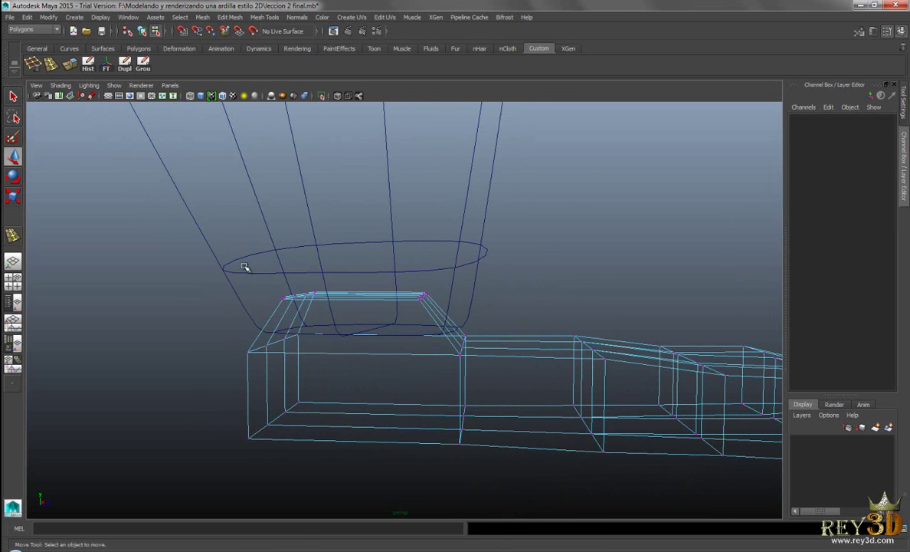
{"action": "mouse_move", "coordinate": [429, 329]}
{"action": "left_mouse_down"}
{"action": "mouse_move", "coordinate": [479, 361]}
{"action": "mouse_move", "coordinate": [514, 345]}
{"action": "left_mouse_up"}
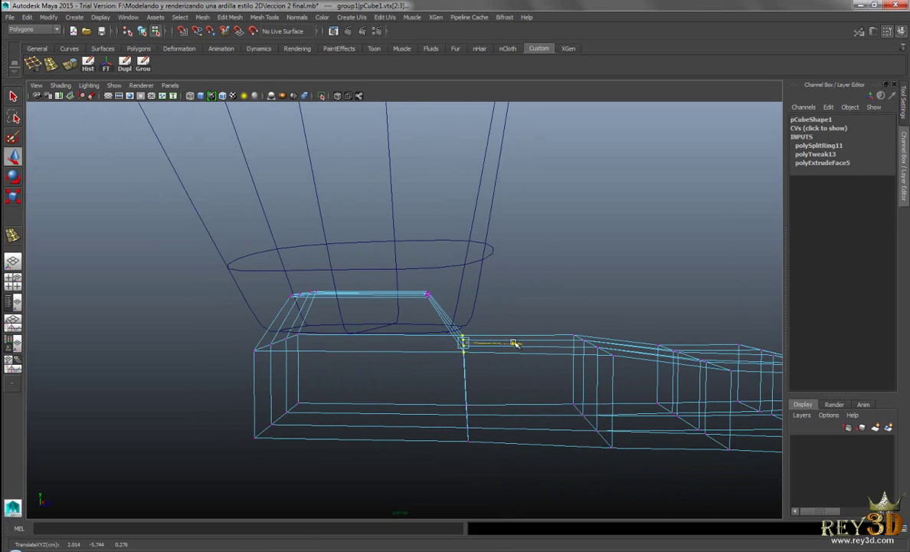
{"action": "key", "text": "f"}
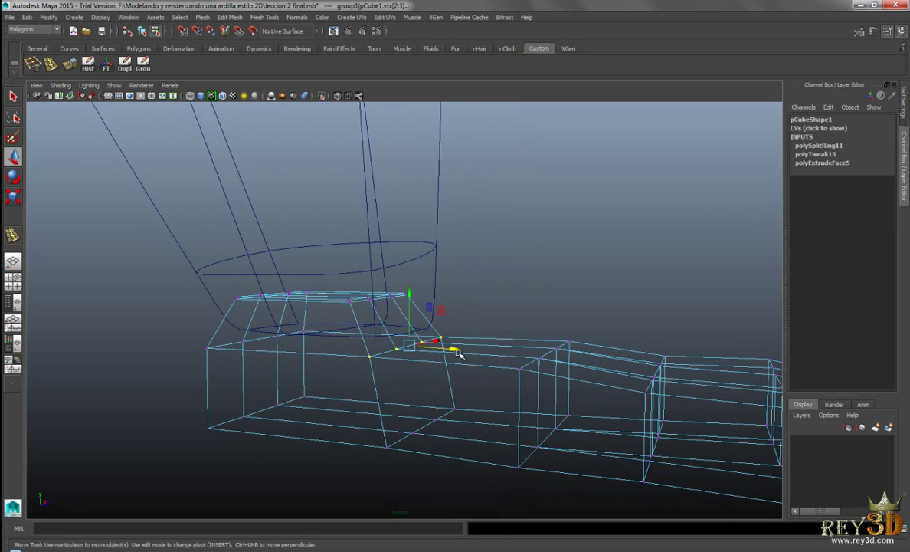
{"action": "key", "text": "5"}
- Check the smoothed foot in object mode from a side view
{"action": "left_click_drag", "start_coordinate": [499, 343], "coordinate": [476, 340], "text": "alt"}
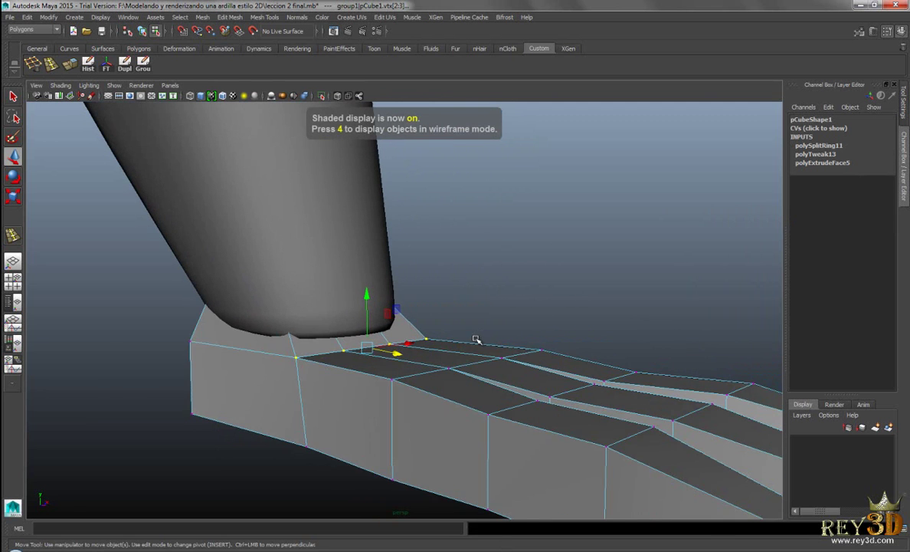
{"action": "key", "text": "3"}
{"action": "right_click_drag", "start_coordinate": [449, 310], "coordinate": [478, 368]}
{"action": "right_click_drag", "start_coordinate": [496, 306], "coordinate": [496, 299]}
{"action": "mouse_move", "coordinate": [540, 268]}
{"action": "left_mouse_down", "text": "alt"}
{"action": "mouse_move", "coordinate": [599, 300]}
{"action": "mouse_move", "coordinate": [564, 266]}
{"action": "left_mouse_up", "text": "alt"}
{"action": "mouse_move", "coordinate": [651, 246]}
{"action": "left_mouse_down", "text": "alt"}
{"action": "mouse_move", "coordinate": [634, 270]}
{"action": "mouse_move", "coordinate": [664, 299]}
{"action": "mouse_move", "coordinate": [636, 303]}
{"action": "mouse_move", "coordinate": [478, 264]}
{"action": "mouse_move", "coordinate": [598, 278]}
{"action": "mouse_move", "coordinate": [419, 229]}
{"action": "mouse_move", "coordinate": [443, 412]}
{"action": "mouse_move", "coordinate": [495, 407]}
{"action": "mouse_move", "coordinate": [483, 405]}
{"action": "mouse_move", "coordinate": [468, 318]}
{"action": "left_mouse_up", "text": "alt"}
- Compare against the beaver reference image, then return to Maya close on the hand
{"action": "key", "text": "alt+Tab"}
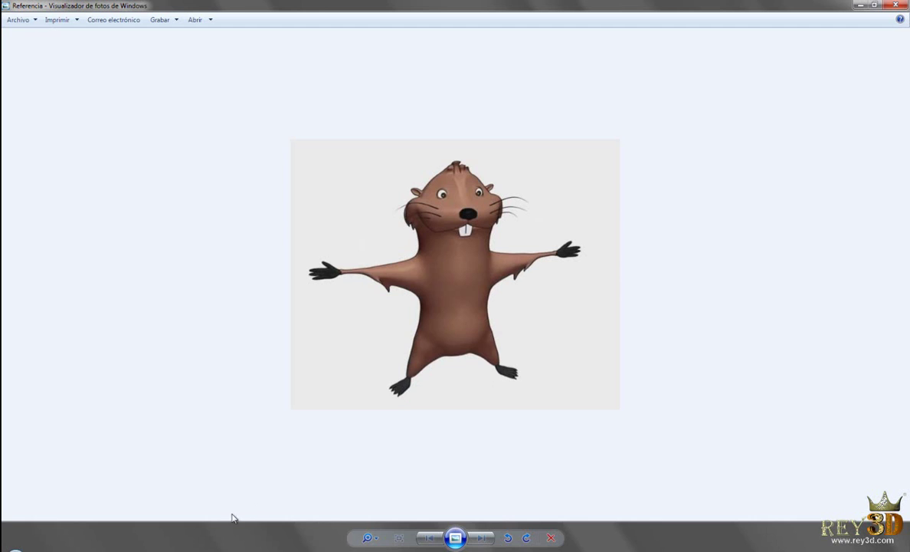
{"action": "key", "text": "alt+Tab"}
{"action": "right_click_drag", "start_coordinate": [346, 376], "coordinate": [479, 412], "text": "alt"}
{"action": "mouse_move", "coordinate": [480, 413]}
{"action": "left_mouse_down", "text": "alt"}
{"action": "mouse_move", "coordinate": [336, 204]}
{"action": "mouse_move", "coordinate": [411, 260]}
{"action": "mouse_move", "coordinate": [365, 330]}
{"action": "mouse_move", "coordinate": [353, 300]}
{"action": "left_mouse_up", "text": "alt"}
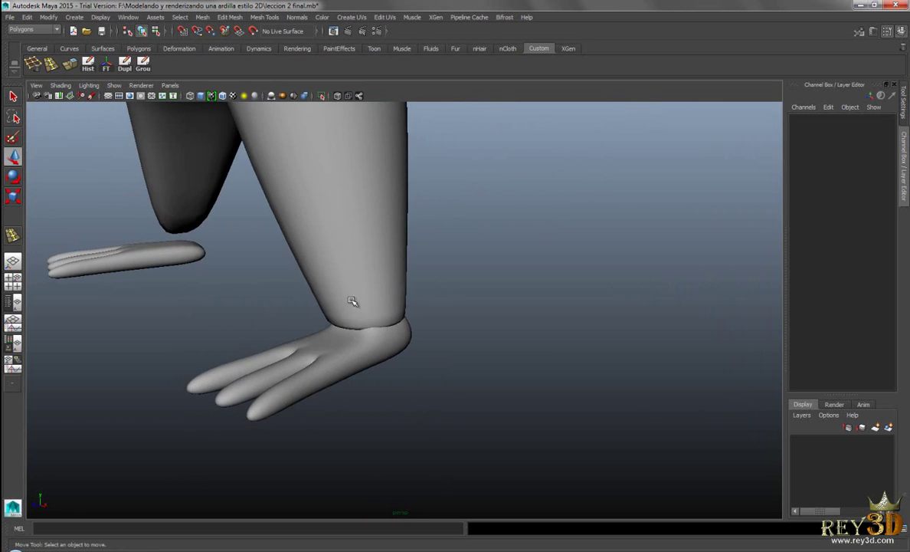
- Scale the arm's wrist-end vertices inward, then preview the arm smoothed
{"action": "left_click", "coordinate": [381, 345]}
{"action": "key", "text": "1"}
{"action": "mouse_move", "coordinate": [398, 309]}
{"action": "right_mouse_down", "text": "alt"}
{"action": "mouse_move", "coordinate": [399, 281]}
{"action": "mouse_move", "coordinate": [380, 262]}
{"action": "mouse_move", "coordinate": [325, 249]}
{"action": "right_mouse_up", "text": "alt"}
{"action": "mouse_move", "coordinate": [272, 282]}
{"action": "left_mouse_down"}
{"action": "mouse_move", "coordinate": [521, 376]}
{"action": "mouse_move", "coordinate": [397, 299]}
{"action": "mouse_move", "coordinate": [373, 303]}
{"action": "mouse_move", "coordinate": [277, 282]}
{"action": "mouse_move", "coordinate": [305, 192]}
{"action": "left_mouse_up"}
{"action": "key", "text": "r"}
{"action": "right_click_drag", "start_coordinate": [305, 192], "coordinate": [358, 182]}
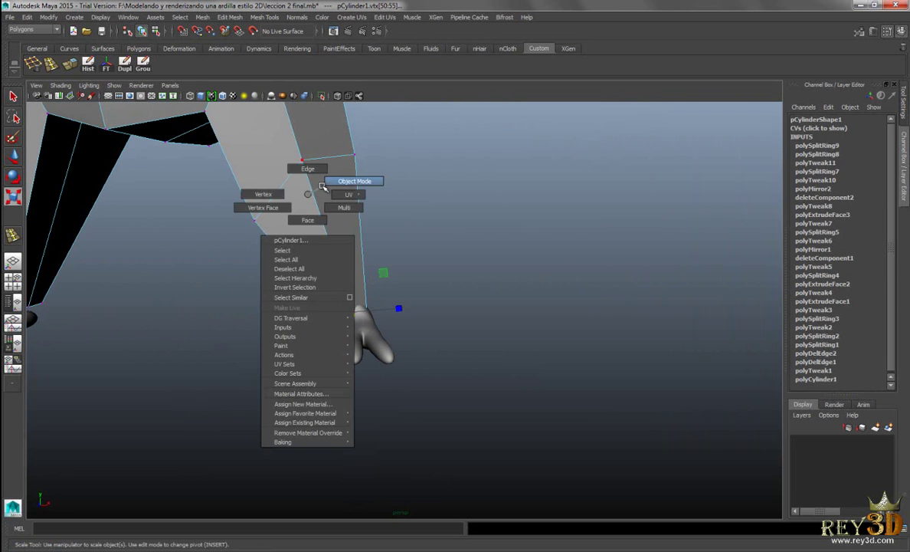
{"action": "left_click", "coordinate": [352, 184]}
{"action": "key", "text": "w"}
{"action": "key", "text": "3"}
- Move the view down to the foot from the side and select the foot mesh
{"action": "left_click", "coordinate": [505, 181]}
{"action": "mouse_move", "coordinate": [506, 181]}
{"action": "right_mouse_down", "text": "alt"}
{"action": "mouse_move", "coordinate": [253, 216]}
{"action": "mouse_move", "coordinate": [515, 376]}
{"action": "right_mouse_up", "text": "alt"}
{"action": "mouse_move", "coordinate": [515, 376]}
{"action": "left_mouse_down", "text": "alt"}
{"action": "mouse_move", "coordinate": [512, 341]}
{"action": "mouse_move", "coordinate": [399, 338]}
{"action": "left_mouse_up", "text": "alt"}
{"action": "mouse_move", "coordinate": [398, 337]}
{"action": "right_mouse_down", "text": "alt"}
{"action": "mouse_move", "coordinate": [524, 461]}
{"action": "mouse_move", "coordinate": [265, 370]}
{"action": "mouse_move", "coordinate": [451, 464]}
{"action": "right_mouse_up", "text": "alt"}
{"action": "left_click_drag", "start_coordinate": [452, 464], "coordinate": [475, 353], "text": "alt"}
{"action": "right_click_drag", "start_coordinate": [475, 354], "coordinate": [356, 408], "text": "alt"}
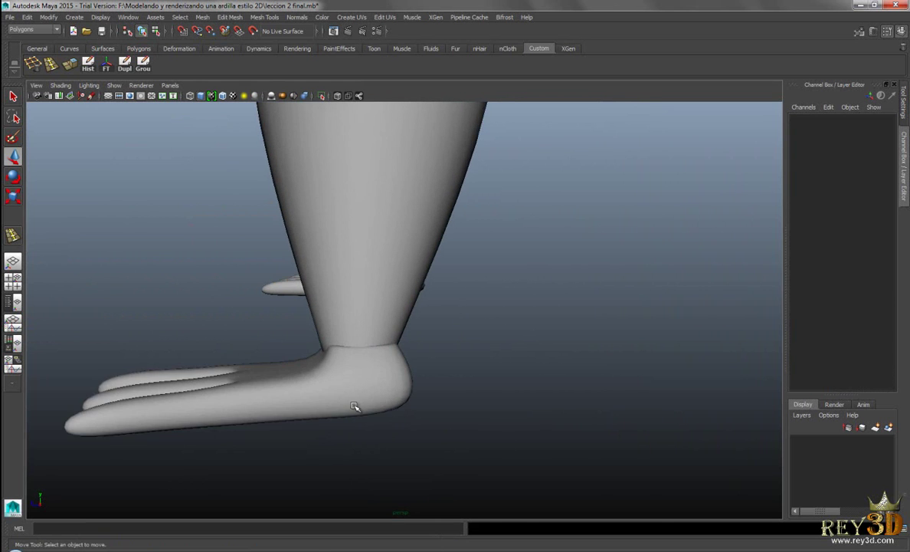
{"action": "left_click", "coordinate": [377, 416]}
- Scale the foot's top-ring vertices inward around the bottom of the leg
{"action": "key", "text": "1"}
{"action": "mouse_move", "coordinate": [378, 416]}
{"action": "left_mouse_down", "text": "alt"}
{"action": "mouse_move", "coordinate": [400, 412]}
{"action": "mouse_move", "coordinate": [433, 334]}
{"action": "left_mouse_up", "text": "alt"}
{"action": "right_click_drag", "start_coordinate": [417, 314], "coordinate": [376, 306]}
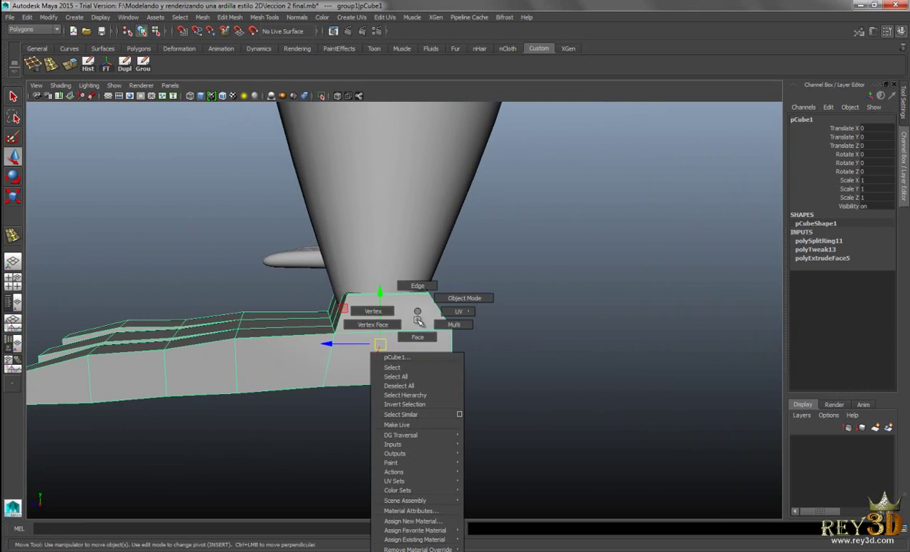
{"action": "mouse_move", "coordinate": [377, 307]}
{"action": "left_mouse_down", "text": "alt"}
{"action": "mouse_move", "coordinate": [349, 318]}
{"action": "mouse_move", "coordinate": [340, 263]}
{"action": "mouse_move", "coordinate": [517, 329]}
{"action": "left_mouse_up", "text": "alt"}
{"action": "mouse_move", "coordinate": [565, 361]}
{"action": "left_mouse_down", "text": "alt"}
{"action": "mouse_move", "coordinate": [453, 347]}
{"action": "mouse_move", "coordinate": [569, 385]}
{"action": "mouse_move", "coordinate": [209, 375]}
{"action": "left_mouse_up", "text": "alt"}
{"action": "key", "text": "r"}
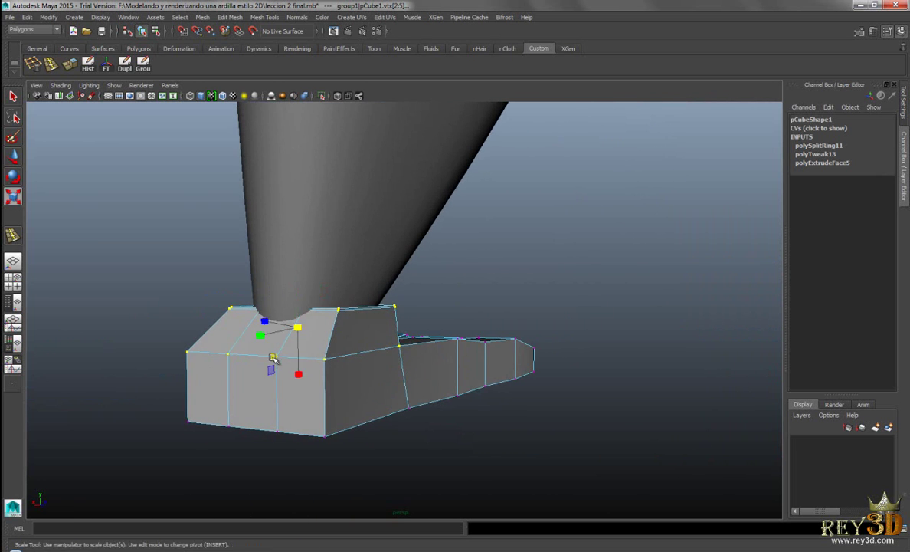
{"action": "mouse_move", "coordinate": [298, 328]}
{"action": "left_mouse_down"}
{"action": "mouse_move", "coordinate": [261, 328]}
{"action": "mouse_move", "coordinate": [276, 337]}
{"action": "mouse_move", "coordinate": [499, 356]}
{"action": "mouse_move", "coordinate": [532, 350]}
{"action": "mouse_move", "coordinate": [529, 337]}
{"action": "mouse_move", "coordinate": [487, 364]}
{"action": "mouse_move", "coordinate": [408, 345]}
{"action": "mouse_move", "coordinate": [411, 357]}
{"action": "mouse_move", "coordinate": [397, 338]}
{"action": "mouse_move", "coordinate": [553, 291]}
{"action": "mouse_move", "coordinate": [372, 317]}
{"action": "left_mouse_up"}
{"action": "key", "text": "w"}
{"action": "key", "text": "w"}
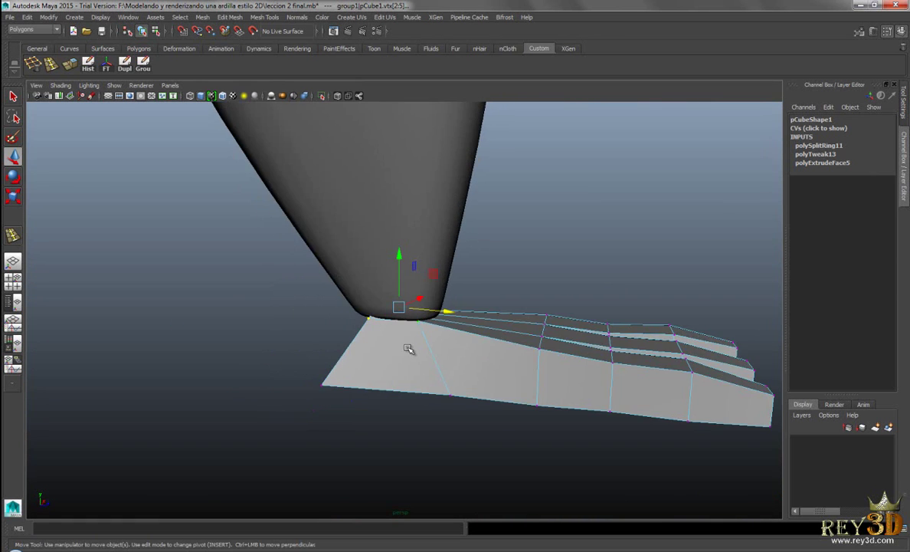
- Preview the foot smoothed, return to object mode and clear the selection
{"action": "key", "text": "3"}
{"action": "right_click_drag", "start_coordinate": [416, 319], "coordinate": [534, 278]}
{"action": "left_click", "coordinate": [534, 278]}
{"action": "mouse_move", "coordinate": [390, 335]}
{"action": "left_mouse_down", "text": "alt"}
{"action": "mouse_move", "coordinate": [539, 323]}
{"action": "mouse_move", "coordinate": [417, 317]}
{"action": "mouse_move", "coordinate": [434, 285]}
{"action": "mouse_move", "coordinate": [382, 288]}
{"action": "mouse_move", "coordinate": [417, 308]}
{"action": "mouse_move", "coordinate": [471, 305]}
{"action": "mouse_move", "coordinate": [499, 291]}
{"action": "mouse_move", "coordinate": [591, 330]}
{"action": "mouse_move", "coordinate": [666, 310]}
{"action": "mouse_move", "coordinate": [524, 334]}
{"action": "mouse_move", "coordinate": [498, 274]}
{"action": "mouse_move", "coordinate": [430, 315]}
{"action": "mouse_move", "coordinate": [603, 320]}
{"action": "mouse_move", "coordinate": [481, 222]}
{"action": "mouse_move", "coordinate": [516, 310]}
{"action": "mouse_move", "coordinate": [535, 284]}
{"action": "left_mouse_up", "text": "alt"}
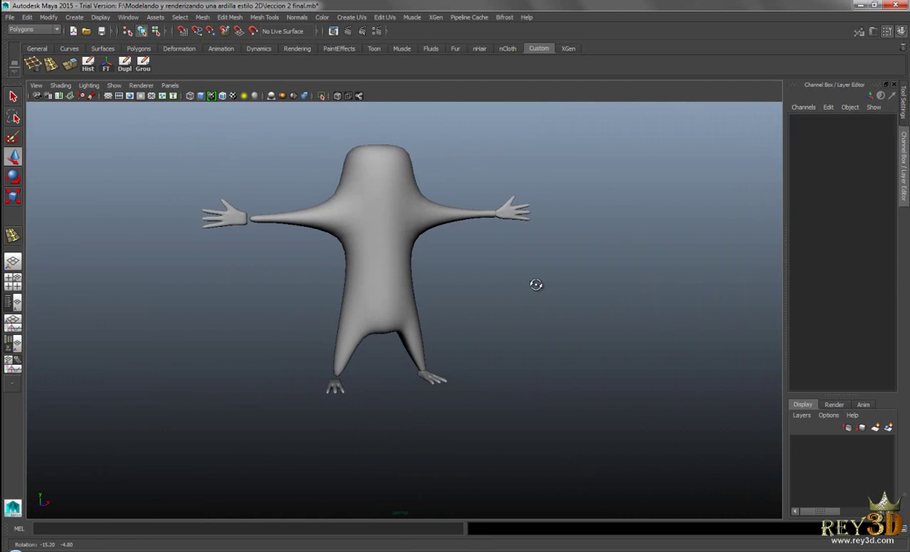
- Frame a close side view of the hand and marquee-select the left hand
{"action": "scroll", "coordinate": [534, 285], "scroll_direction": "up", "scroll_amount": 3}
{"action": "middle_click_drag", "start_coordinate": [514, 330], "coordinate": [496, 317], "text": "alt"}
{"action": "scroll", "coordinate": [496, 316], "scroll_direction": "up", "scroll_amount": 3}
{"action": "middle_click_drag", "start_coordinate": [475, 390], "coordinate": [488, 234], "text": "alt"}
{"action": "mouse_move", "coordinate": [488, 234]}
{"action": "left_mouse_down", "text": "alt"}
{"action": "mouse_move", "coordinate": [524, 304]}
{"action": "mouse_move", "coordinate": [421, 292]}
{"action": "mouse_move", "coordinate": [490, 270]}
{"action": "mouse_move", "coordinate": [507, 244]}
{"action": "mouse_move", "coordinate": [427, 262]}
{"action": "mouse_move", "coordinate": [470, 256]}
{"action": "mouse_move", "coordinate": [521, 271]}
{"action": "mouse_move", "coordinate": [519, 243]}
{"action": "mouse_move", "coordinate": [498, 233]}
{"action": "mouse_move", "coordinate": [552, 244]}
{"action": "mouse_move", "coordinate": [330, 189]}
{"action": "mouse_move", "coordinate": [346, 325]}
{"action": "mouse_move", "coordinate": [368, 300]}
{"action": "left_mouse_up", "text": "alt"}
{"action": "scroll", "coordinate": [330, 190], "scroll_direction": "down", "scroll_amount": 5}
{"action": "left_click_drag", "start_coordinate": [101, 198], "coordinate": [184, 284]}
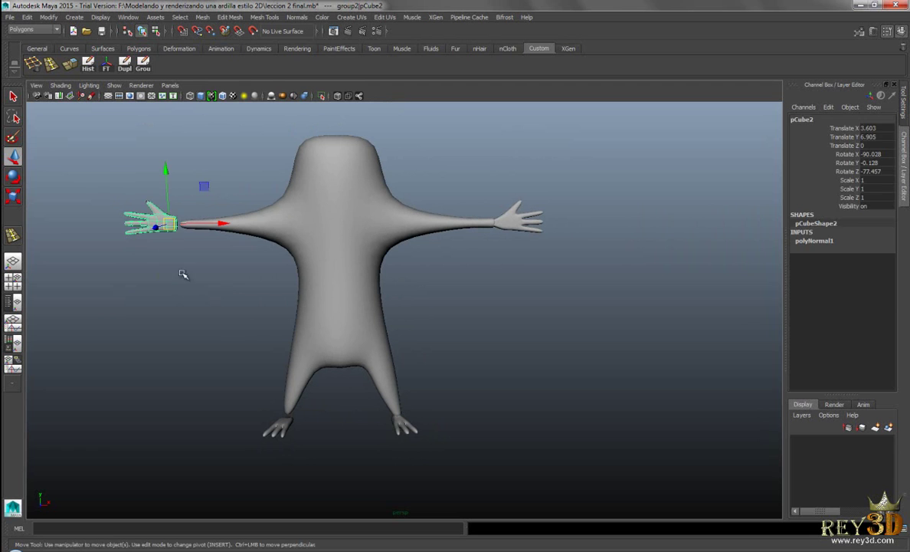
{"action": "left_click", "coordinate": [323, 412]}
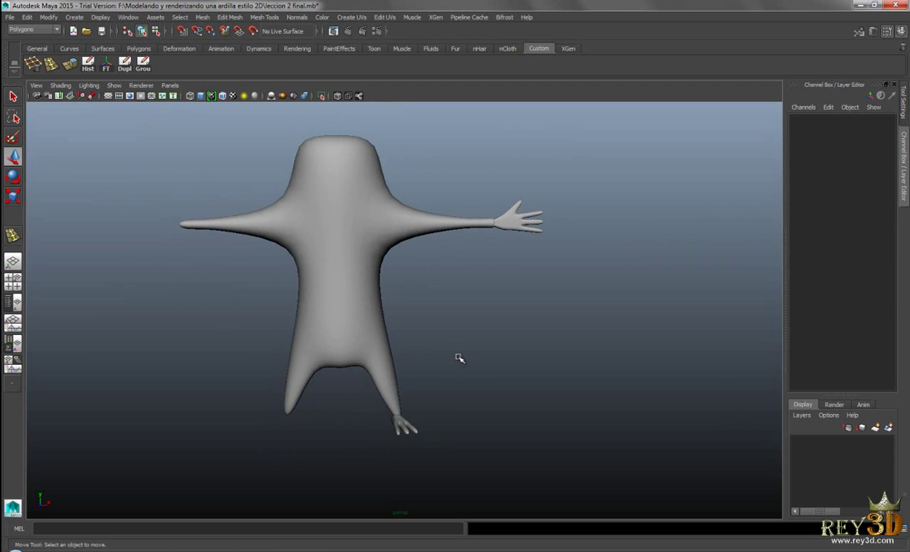
{"action": "left_click_drag", "start_coordinate": [460, 359], "coordinate": [433, 331], "text": "alt"}
- Select the faces of the body's left half in face mode and delete them
{"action": "left_click", "coordinate": [363, 244]}
{"action": "key", "text": "1"}
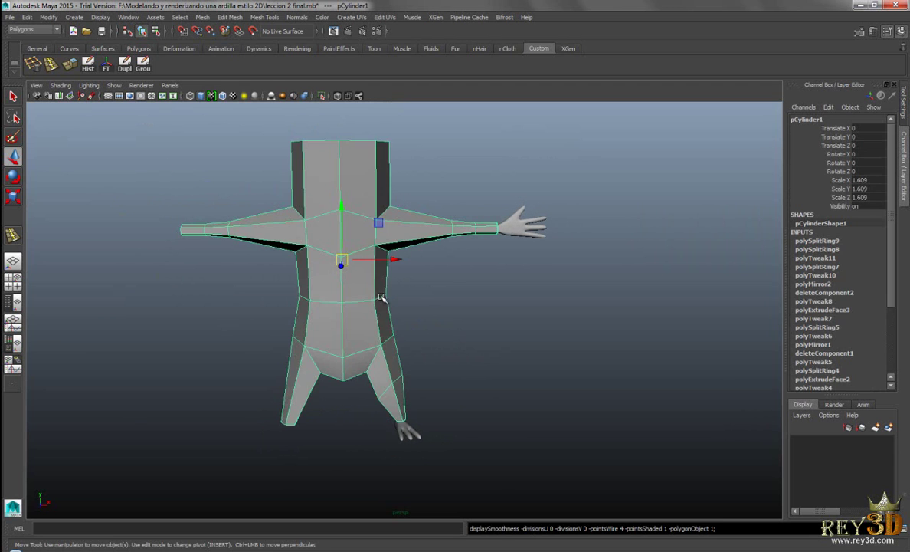
{"action": "right_click", "coordinate": [356, 182]}
{"action": "left_click", "coordinate": [91, 169]}
{"action": "left_click_drag", "start_coordinate": [108, 122], "coordinate": [340, 464]}
{"action": "key", "text": "Delete"}
{"action": "mouse_move", "coordinate": [452, 380]}
{"action": "left_mouse_down", "text": "alt"}
{"action": "mouse_move", "coordinate": [289, 360]}
{"action": "mouse_move", "coordinate": [382, 329]}
{"action": "mouse_move", "coordinate": [483, 324]}
{"action": "left_mouse_up", "text": "alt"}
- Mirror the remaining half body with Mesh > Mirror Geometry
{"action": "right_click_drag", "start_coordinate": [350, 230], "coordinate": [337, 209]}
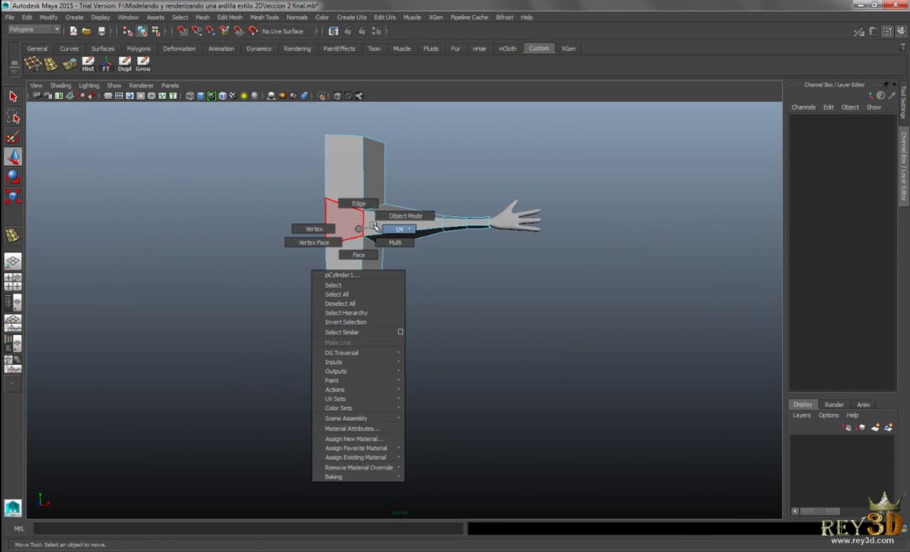
{"action": "left_click", "coordinate": [336, 266]}
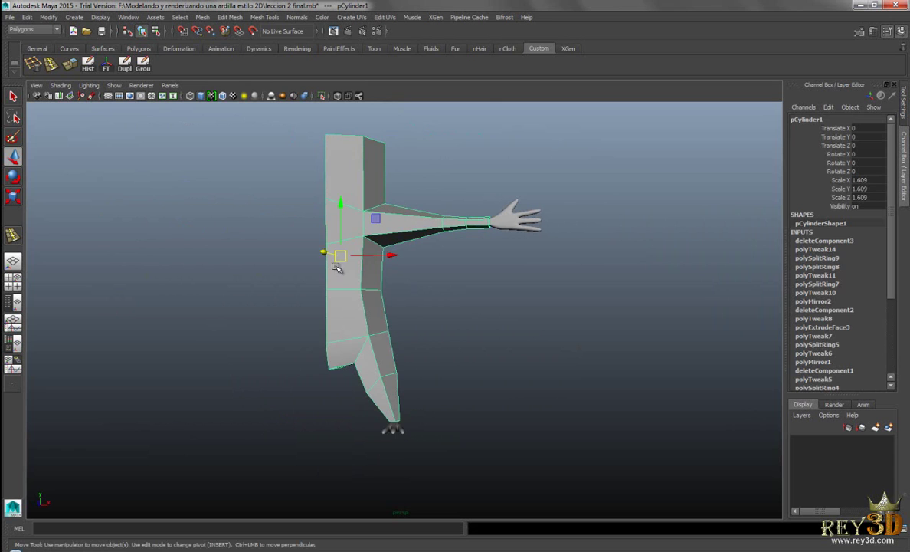
{"action": "left_click", "coordinate": [205, 19]}
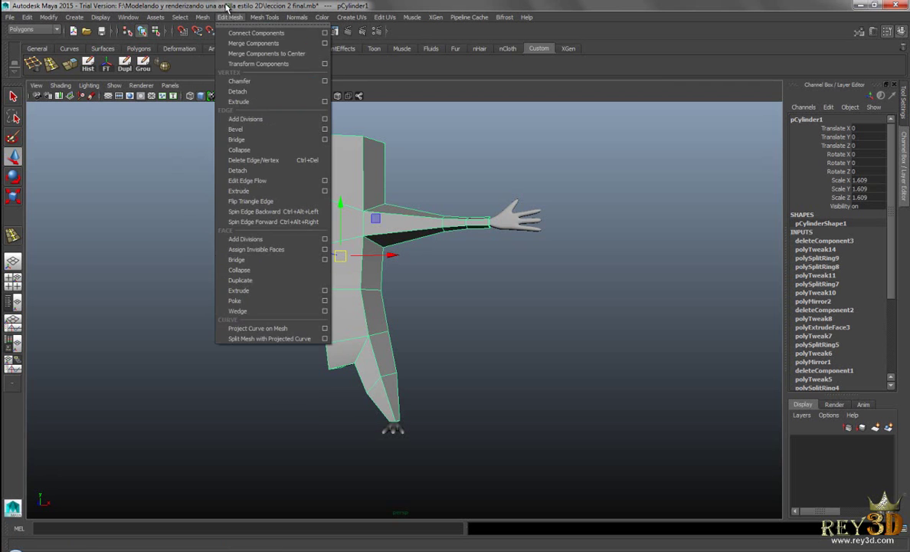
{"action": "left_click", "coordinate": [226, 17]}
{"action": "left_click", "coordinate": [163, 67]}
{"action": "mouse_move", "coordinate": [382, 268]}
{"action": "left_mouse_down", "text": "alt"}
{"action": "mouse_move", "coordinate": [415, 266]}
{"action": "mouse_move", "coordinate": [163, 277]}
{"action": "mouse_move", "coordinate": [191, 306]}
{"action": "mouse_move", "coordinate": [406, 233]}
{"action": "mouse_move", "coordinate": [427, 290]}
{"action": "left_mouse_up", "text": "alt"}
{"action": "left_click", "coordinate": [451, 253]}
{"action": "mouse_move", "coordinate": [450, 252]}
{"action": "left_mouse_down", "text": "alt"}
{"action": "mouse_move", "coordinate": [436, 250]}
{"action": "mouse_move", "coordinate": [490, 246]}
{"action": "left_mouse_up", "text": "alt"}
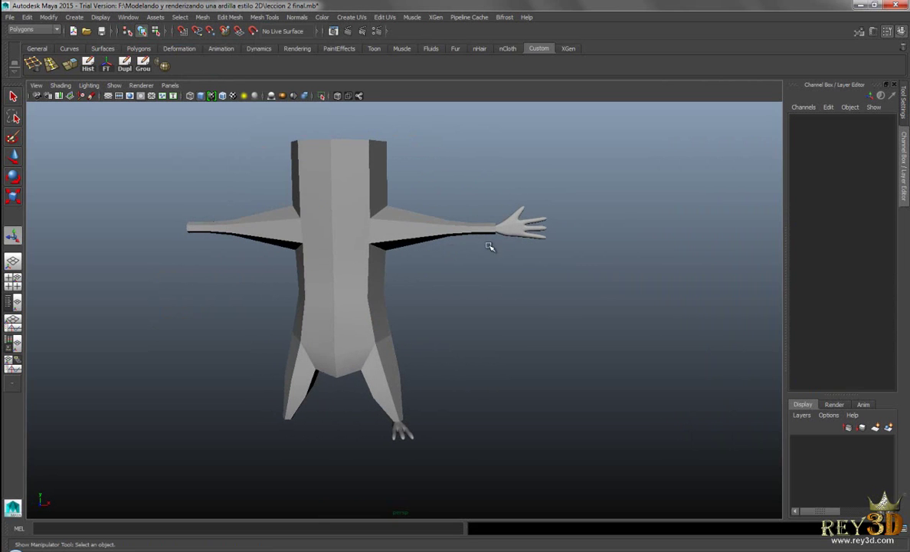
- Show the body as a smooth preview
{"action": "left_click", "coordinate": [351, 286]}
{"action": "key", "text": "w"}
{"action": "key", "text": "3"}
{"action": "left_click", "coordinate": [475, 301]}
{"action": "left_click_drag", "start_coordinate": [498, 324], "coordinate": [535, 322], "text": "alt"}
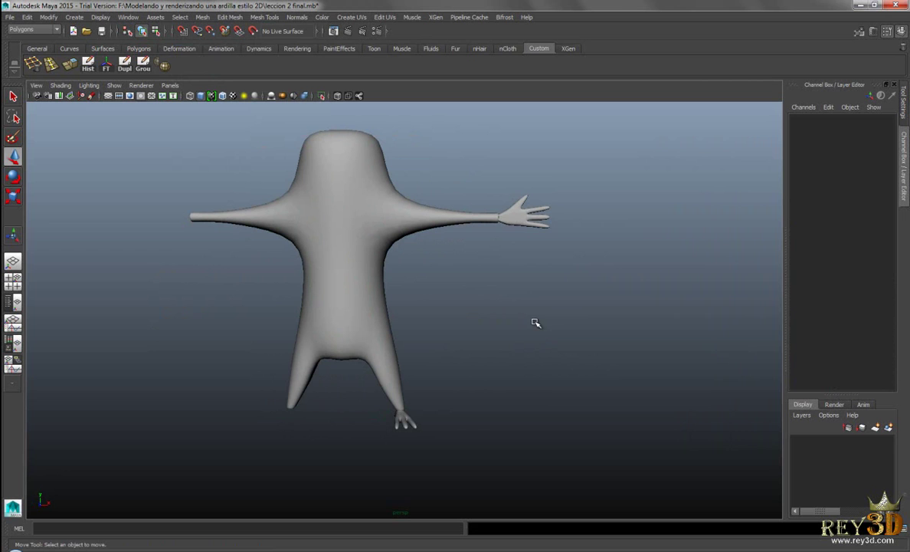
- Group the right hand and right foot and set the group's Scale X to -1
{"action": "left_click", "coordinate": [533, 217]}
{"action": "left_click", "coordinate": [404, 420], "text": "shift"}
{"action": "mouse_move", "coordinate": [533, 357]}
{"action": "left_mouse_down", "text": "alt"}
{"action": "mouse_move", "coordinate": [518, 386]}
{"action": "mouse_move", "coordinate": [545, 385]}
{"action": "left_mouse_up", "text": "alt"}
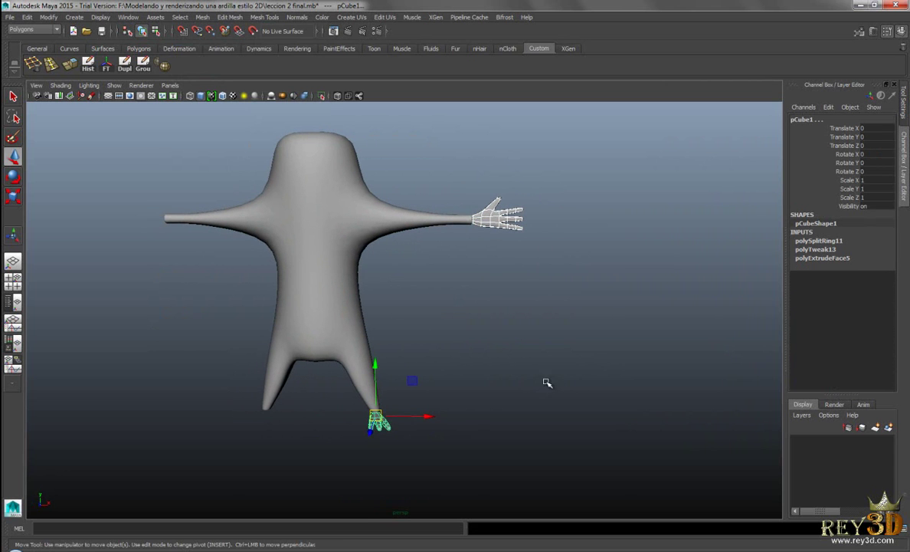
{"action": "left_click", "coordinate": [144, 66]}
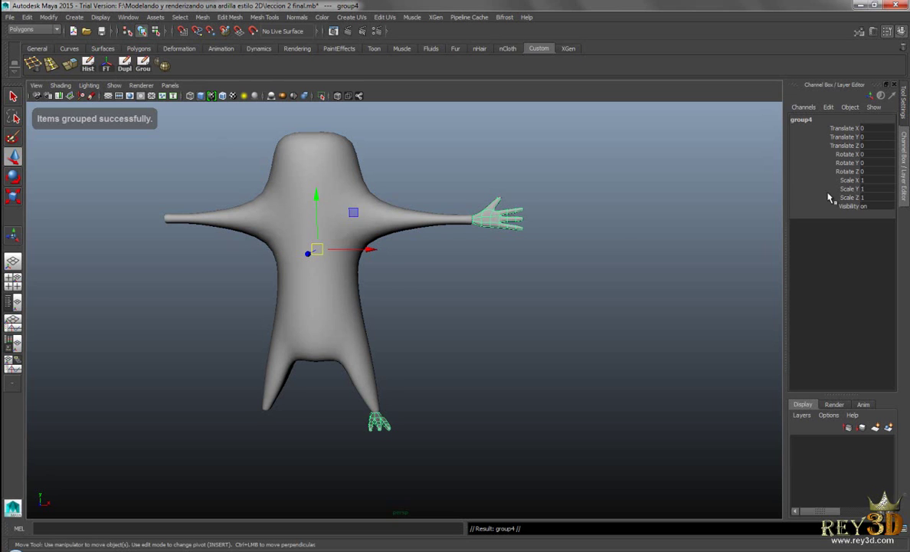
{"action": "left_click", "coordinate": [871, 181]}
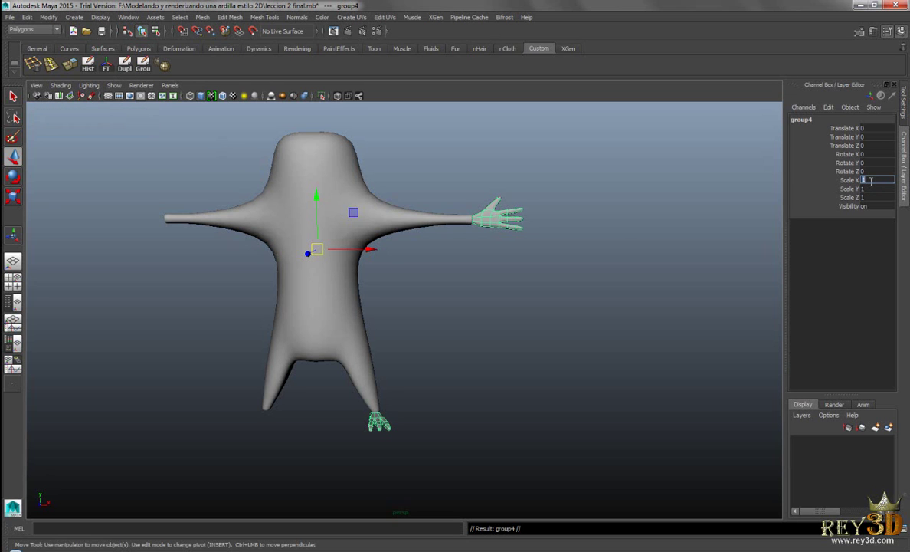
{"action": "type", "text": "-1"}
{"action": "key", "text": "Return"}
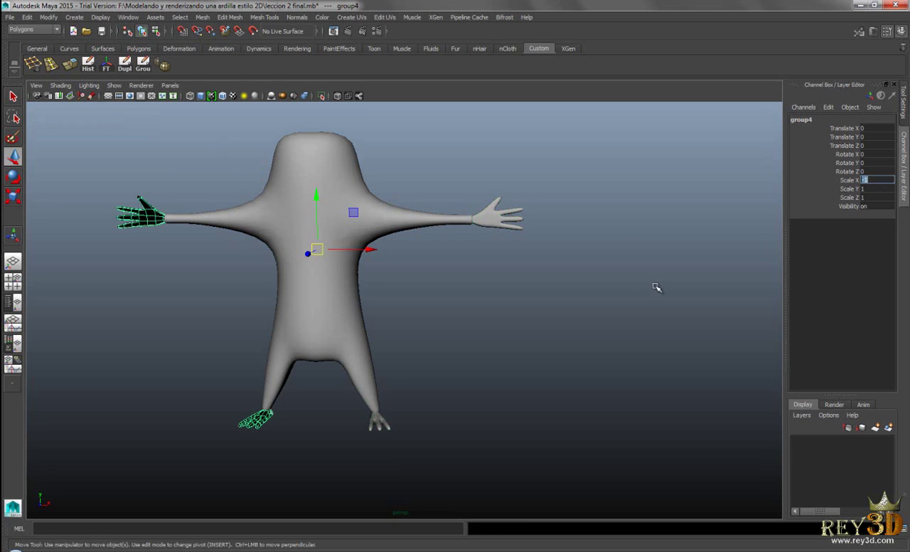
{"action": "left_click_drag", "start_coordinate": [762, 245], "coordinate": [545, 300], "text": "alt"}
{"action": "left_click", "coordinate": [524, 307]}
{"action": "middle_click_drag", "start_coordinate": [524, 307], "coordinate": [545, 303], "text": "alt"}
{"action": "mouse_move", "coordinate": [544, 302]}
{"action": "left_mouse_down", "text": "alt"}
{"action": "mouse_move", "coordinate": [480, 322]}
{"action": "mouse_move", "coordinate": [521, 273]}
{"action": "left_mouse_up", "text": "alt"}
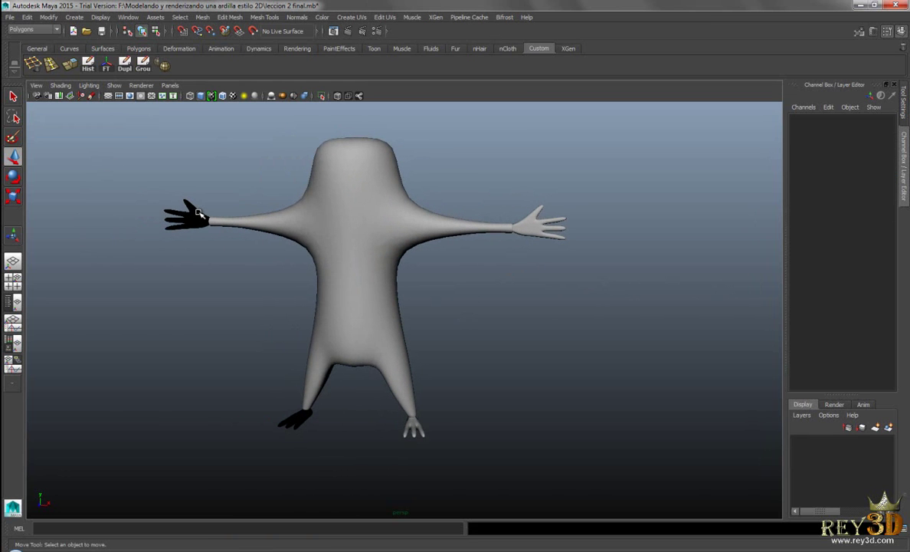
- Reverse the normals of the black mirrored left hand and left foot
{"action": "left_click", "coordinate": [194, 213]}
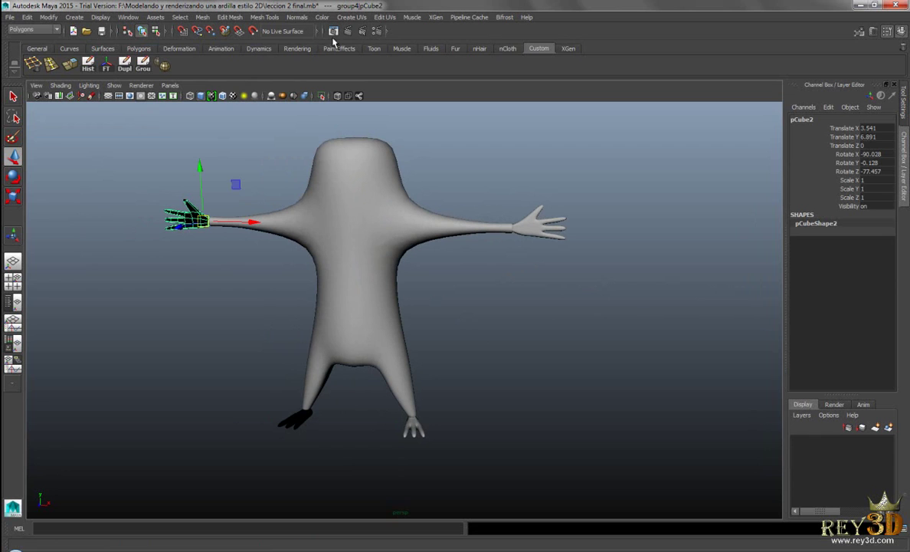
{"action": "left_click", "coordinate": [293, 420]}
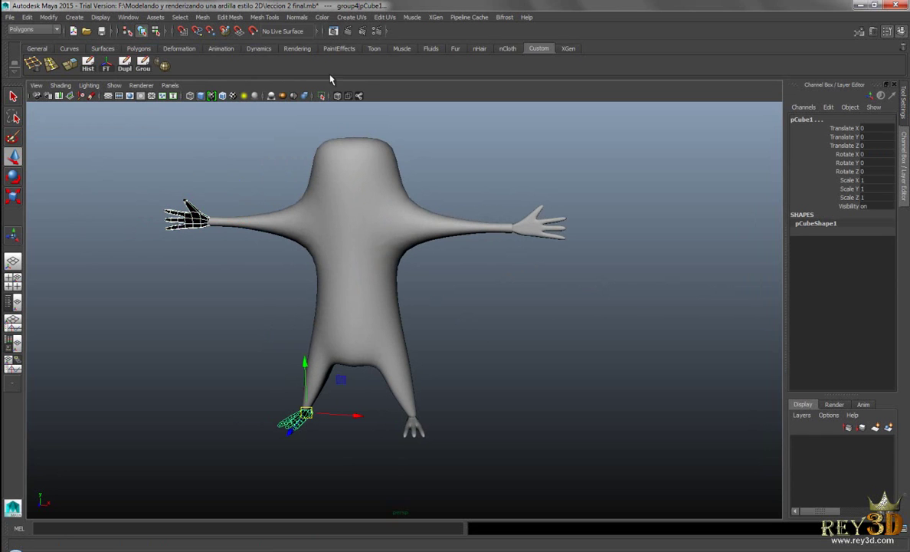
{"action": "left_click", "coordinate": [298, 18]}
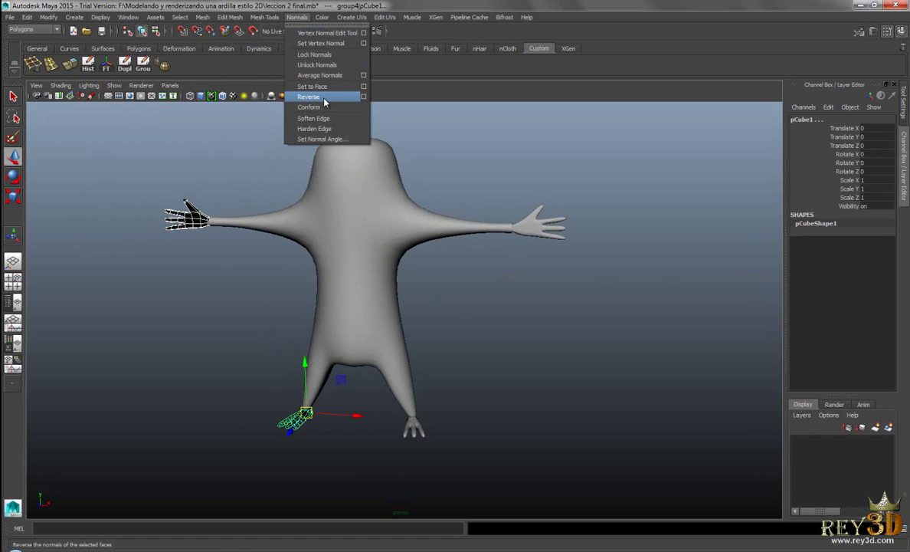
{"action": "left_click", "coordinate": [320, 16]}
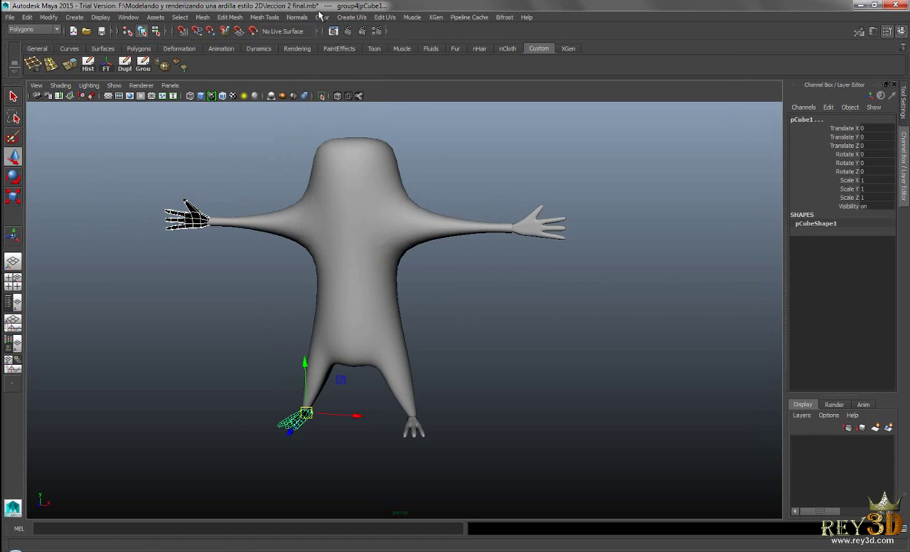
- Select the left hand and foot to confirm they now shade grey
{"action": "left_click", "coordinate": [224, 163]}
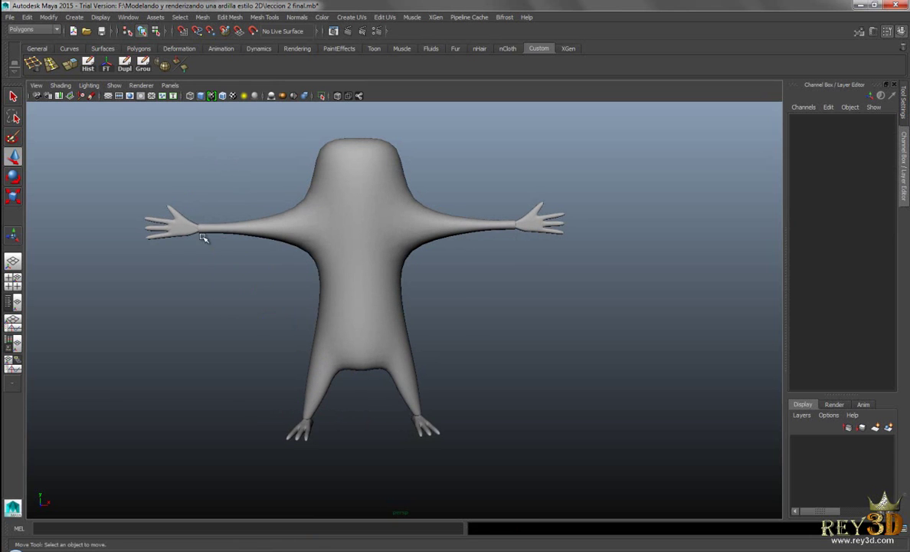
{"action": "left_click", "coordinate": [198, 233]}
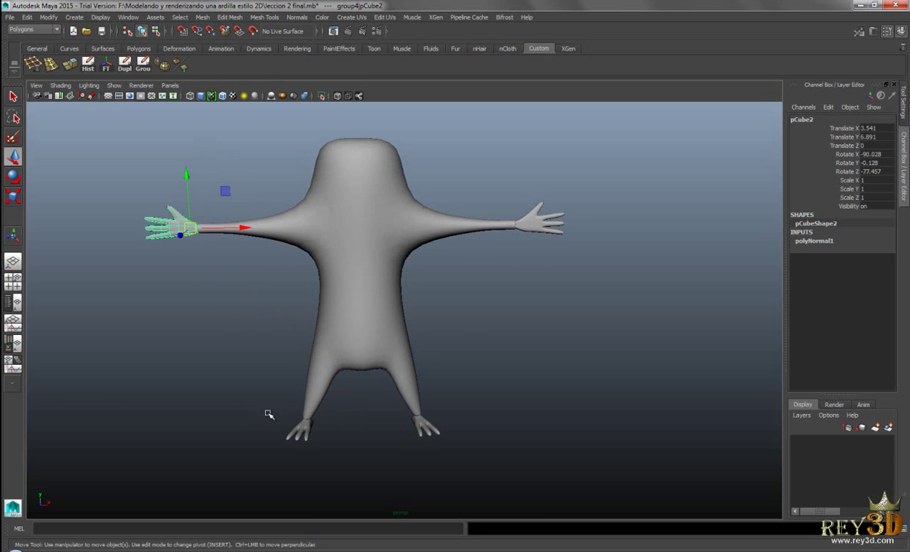
{"action": "left_click", "coordinate": [295, 435]}
{"action": "left_click", "coordinate": [529, 334]}
{"action": "scroll", "coordinate": [493, 300], "scroll_direction": "down", "scroll_amount": 2}
{"action": "scroll", "coordinate": [460, 291], "scroll_direction": "down", "scroll_amount": 2}
{"action": "left_click_drag", "start_coordinate": [445, 287], "coordinate": [504, 317], "text": "alt"}
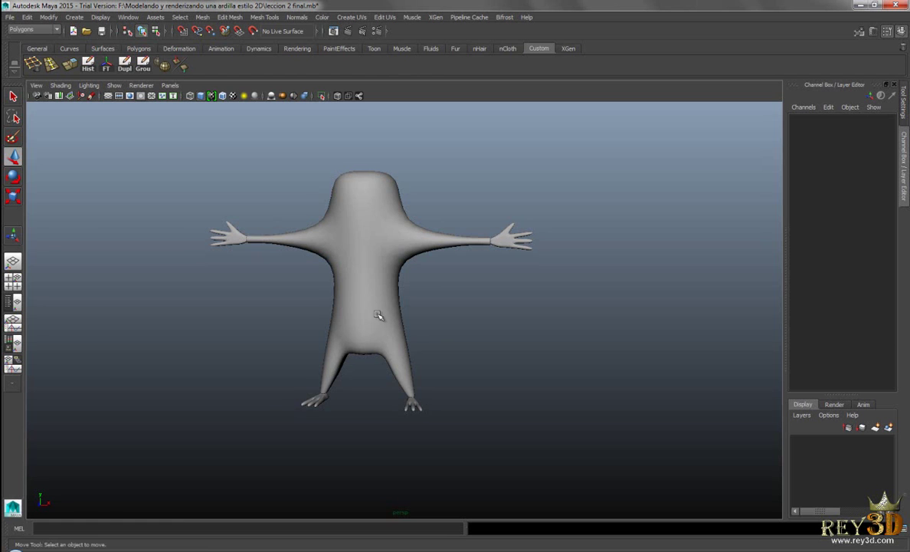
- Study the 'Referencia' image in Windows Photo Viewer, then return to Maya
{"action": "mouse_move", "coordinate": [380, 313]}
{"action": "left_mouse_down", "text": "alt"}
{"action": "mouse_move", "coordinate": [437, 284]}
{"action": "mouse_move", "coordinate": [404, 301]}
{"action": "mouse_move", "coordinate": [264, 428]}
{"action": "left_mouse_up", "text": "alt"}
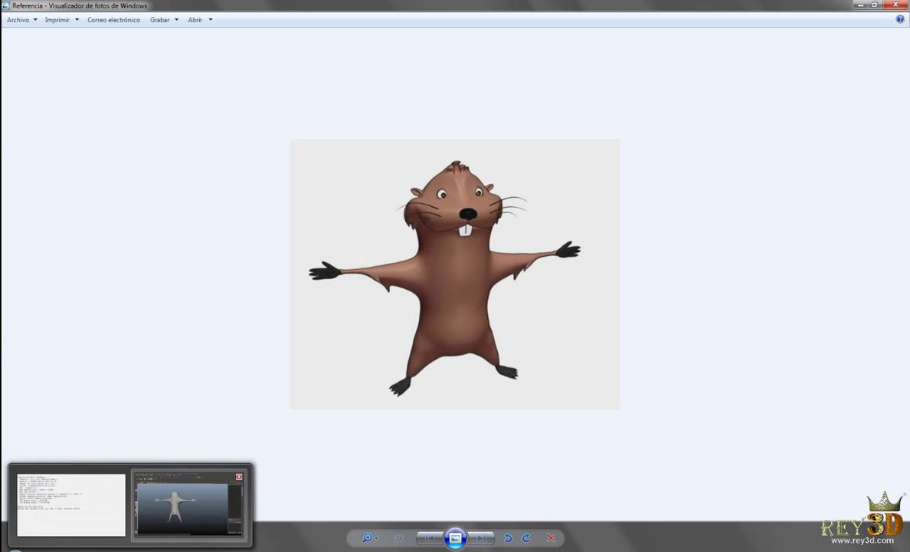
{"action": "left_click", "coordinate": [186, 499]}
- Lower the body's top row of vertices, checking against the reference image
{"action": "left_click_drag", "start_coordinate": [345, 257], "coordinate": [342, 184], "text": "alt"}
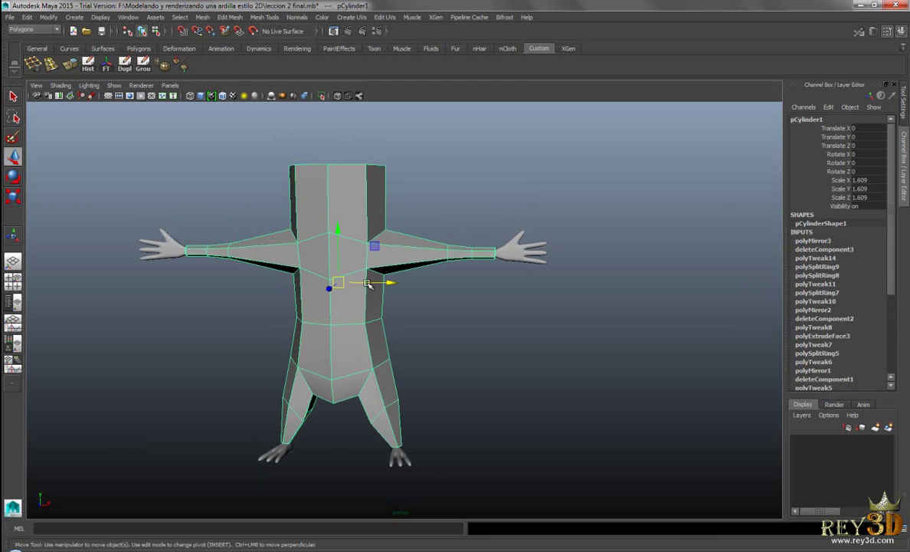
{"action": "right_click_drag", "start_coordinate": [342, 183], "coordinate": [285, 178]}
{"action": "mouse_move", "coordinate": [264, 136]}
{"action": "left_mouse_down"}
{"action": "mouse_move", "coordinate": [369, 178]}
{"action": "mouse_move", "coordinate": [388, 164]}
{"action": "left_mouse_up"}
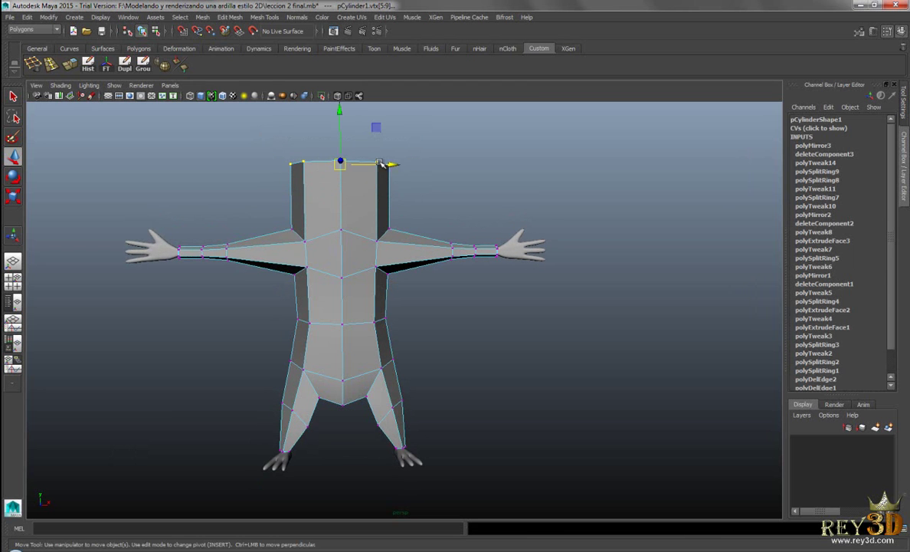
{"action": "left_click_drag", "start_coordinate": [337, 111], "coordinate": [340, 141]}
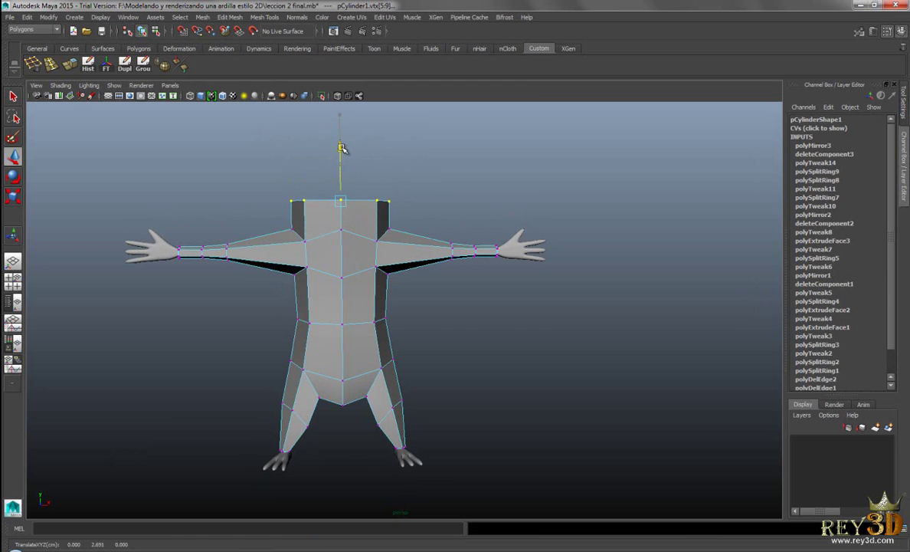
{"action": "key", "text": "alt+Tab"}
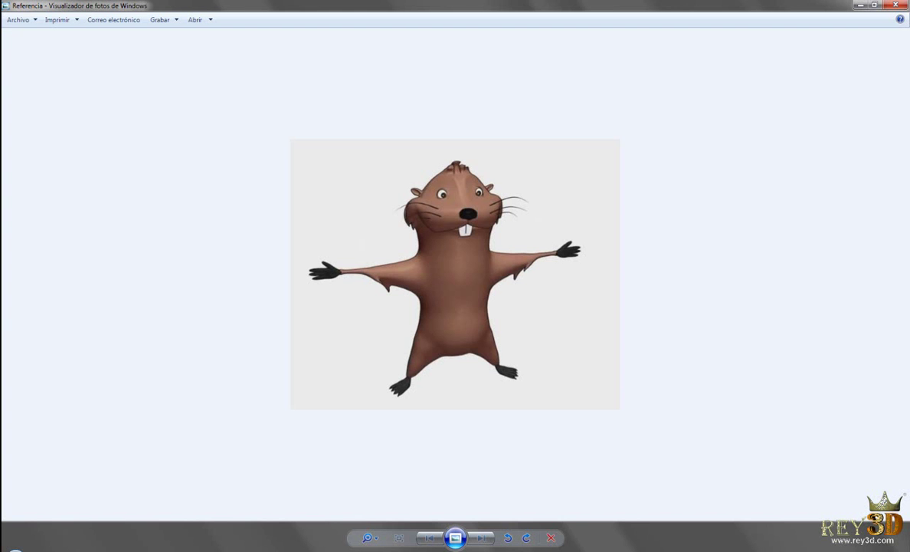
{"action": "key", "text": "alt+Tab"}
{"action": "left_click_drag", "start_coordinate": [365, 258], "coordinate": [349, 261], "text": "alt"}
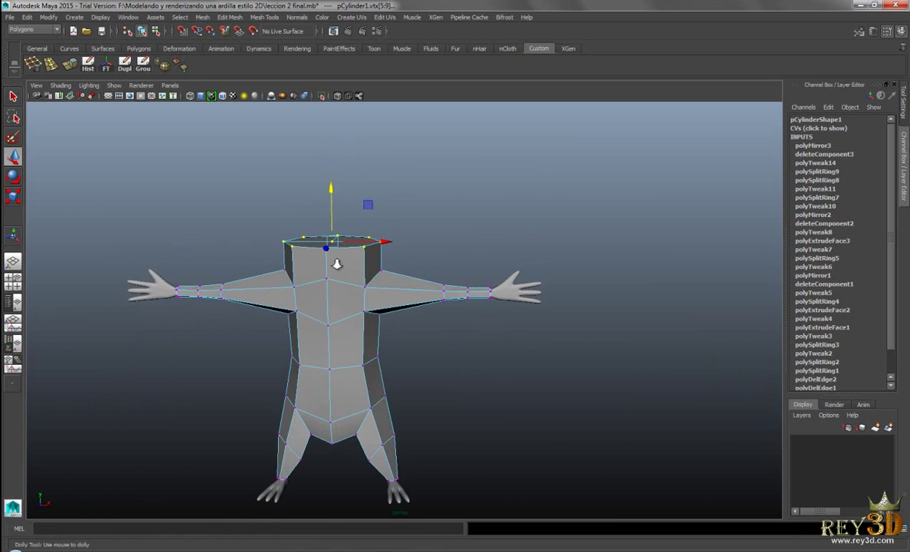
- Extrude the body's top faces upward to Local Translate Z 1.09
{"action": "right_click_drag", "start_coordinate": [349, 261], "coordinate": [335, 263]}
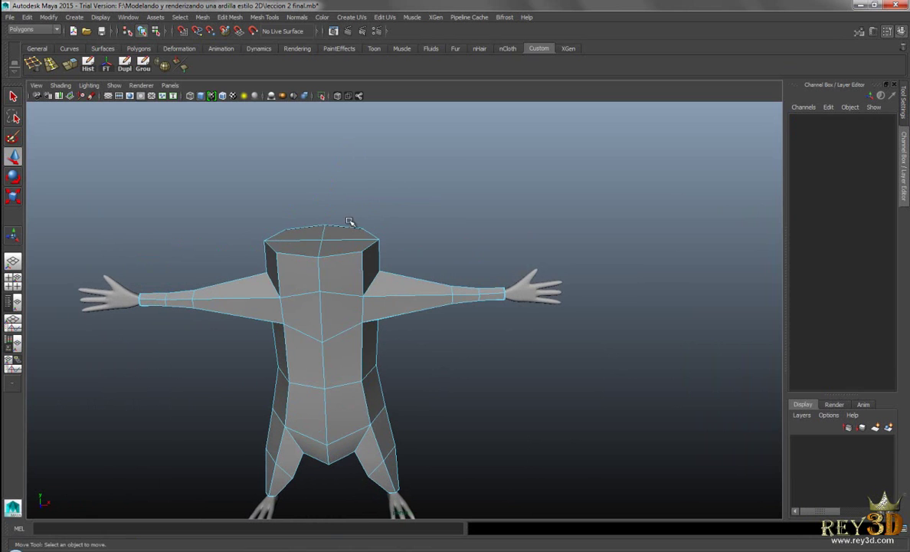
{"action": "left_click", "coordinate": [344, 233]}
{"action": "left_click", "coordinate": [344, 253], "text": "shift"}
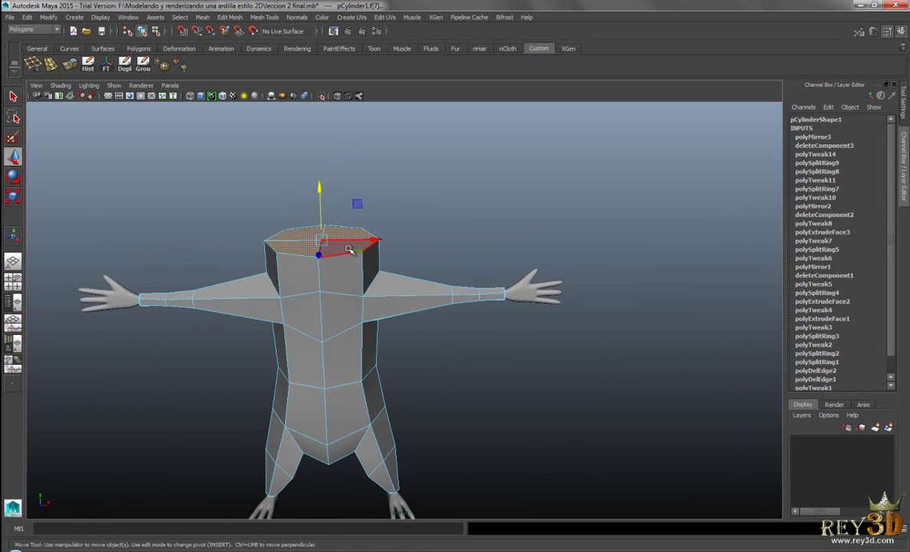
{"action": "key", "text": "q"}
{"action": "left_click", "coordinate": [344, 254], "text": "shift"}
{"action": "mouse_move", "coordinate": [344, 254]}
{"action": "left_mouse_down", "text": "alt"}
{"action": "mouse_move", "coordinate": [412, 260]}
{"action": "mouse_move", "coordinate": [175, 118]}
{"action": "left_mouse_up", "text": "alt"}
{"action": "key", "text": "ctrl+e"}
{"action": "middle_click_drag", "start_coordinate": [335, 368], "coordinate": [317, 396], "text": "alt"}
{"action": "key", "text": "alt+Tab"}
{"action": "key", "text": "alt+Tab"}
{"action": "left_click_drag", "start_coordinate": [339, 224], "coordinate": [341, 207]}
{"action": "key", "text": "alt+Tab"}
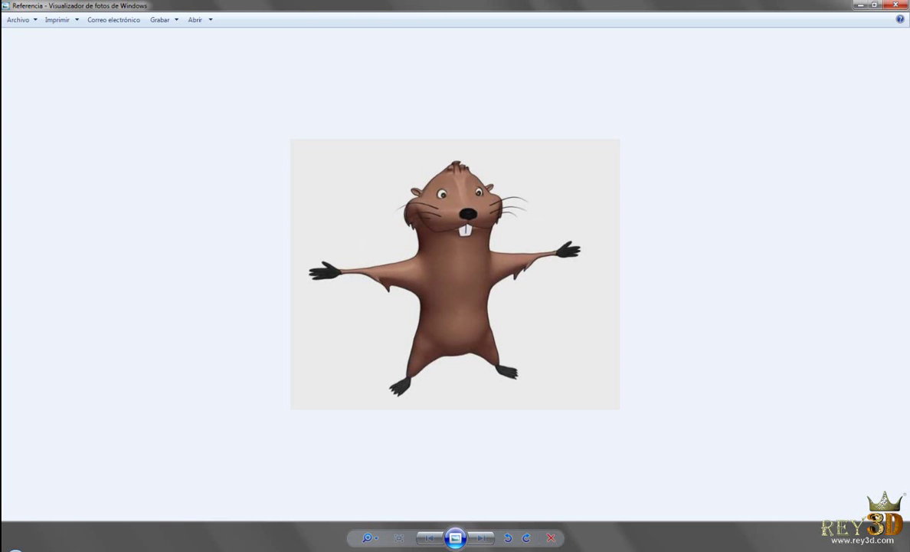
- Raise the head extrusion further, then extrude the top faces again and pull them up
{"action": "key", "text": "alt+Tab"}
{"action": "left_click_drag", "start_coordinate": [341, 206], "coordinate": [342, 203]}
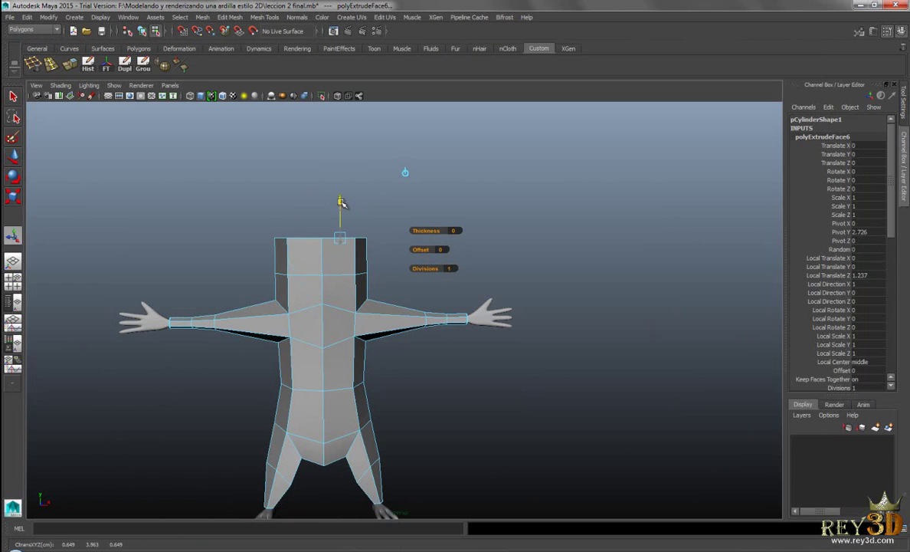
{"action": "key", "text": "alt+Tab"}
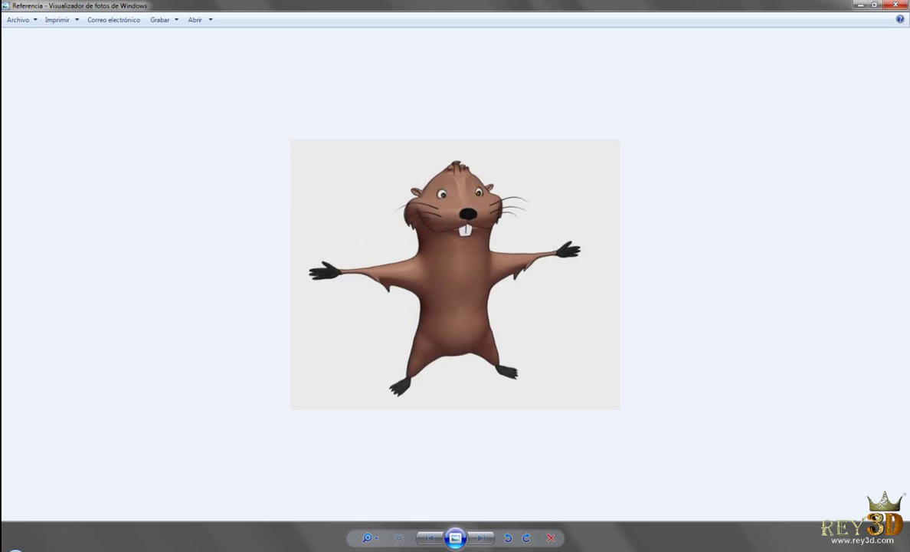
{"action": "key", "text": "alt+Tab"}
{"action": "left_click", "coordinate": [73, 67]}
{"action": "left_click_drag", "start_coordinate": [335, 203], "coordinate": [339, 156]}
- Taper the head top with Local Scale -0.133 and slide it toward the back
{"action": "key", "text": "alt+Tab"}
{"action": "key", "text": "alt+Tab"}
{"action": "mouse_move", "coordinate": [326, 268]}
{"action": "left_mouse_down", "text": "alt"}
{"action": "mouse_move", "coordinate": [366, 278]}
{"action": "mouse_move", "coordinate": [351, 244]}
{"action": "left_mouse_up", "text": "alt"}
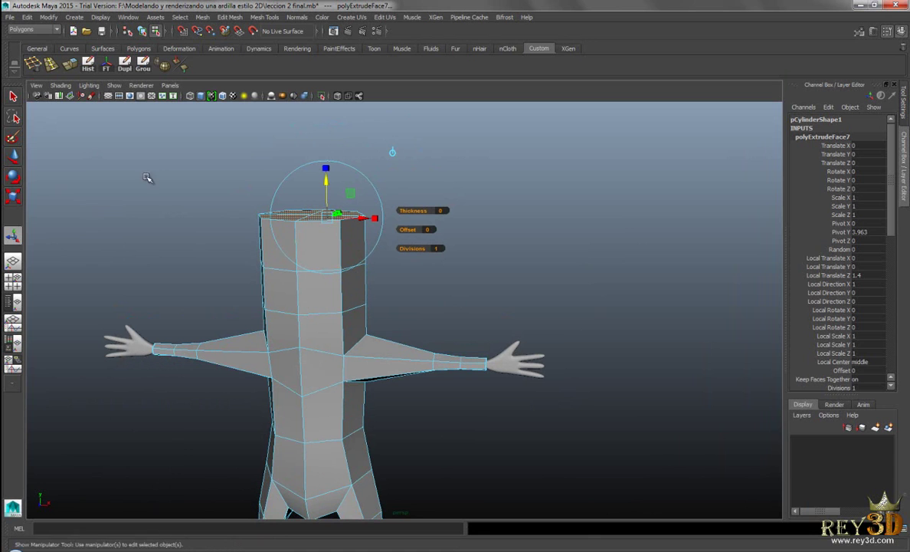
{"action": "left_click", "coordinate": [325, 168]}
{"action": "mouse_move", "coordinate": [325, 220]}
{"action": "left_mouse_down", "text": "alt"}
{"action": "mouse_move", "coordinate": [282, 232]}
{"action": "mouse_move", "coordinate": [275, 254]}
{"action": "left_mouse_up", "text": "alt"}
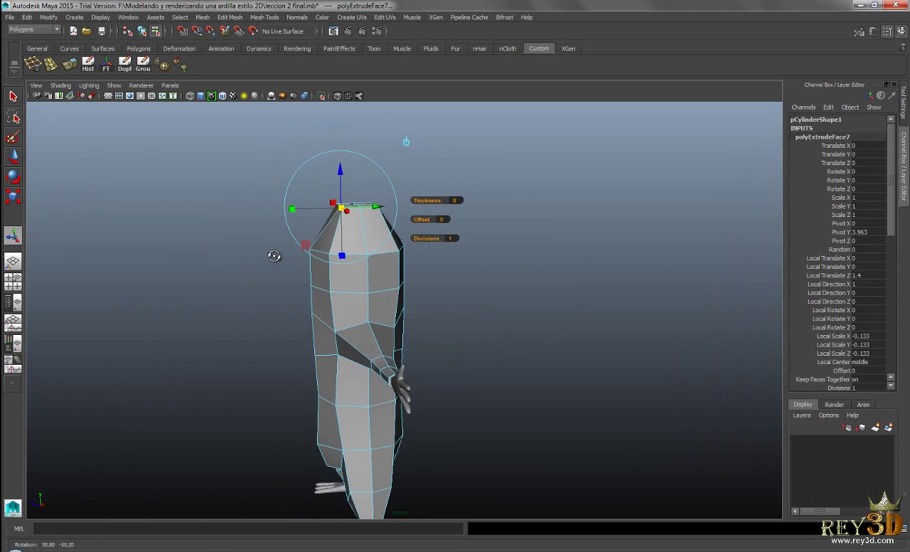
{"action": "key", "text": "w"}
{"action": "left_click_drag", "start_coordinate": [319, 212], "coordinate": [325, 207]}
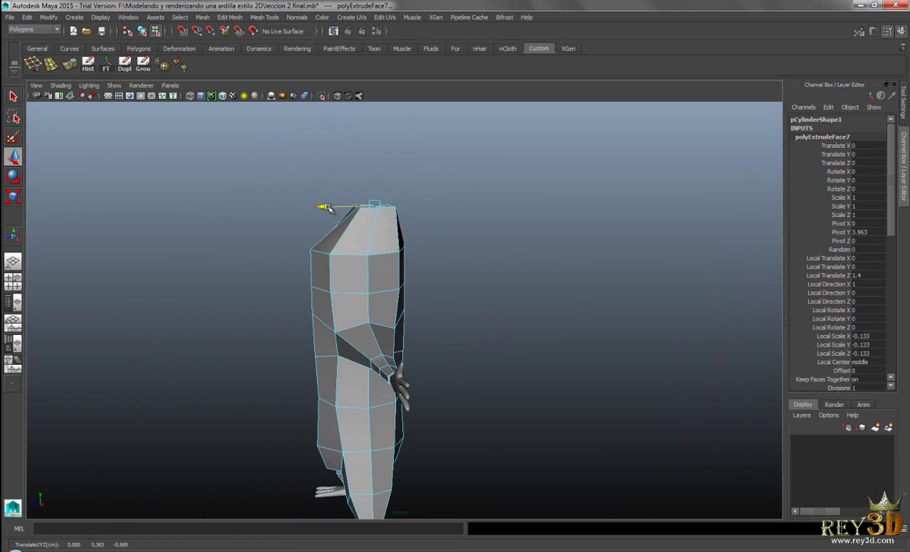
- Inspect the head from several angles and put the body mesh into vertex editing
{"action": "mouse_move", "coordinate": [400, 264]}
{"action": "left_mouse_down", "text": "alt"}
{"action": "mouse_move", "coordinate": [521, 215]}
{"action": "mouse_move", "coordinate": [350, 396]}
{"action": "left_mouse_up", "text": "alt"}
{"action": "mouse_move", "coordinate": [365, 274]}
{"action": "left_mouse_down", "text": "alt"}
{"action": "mouse_move", "coordinate": [451, 251]}
{"action": "mouse_move", "coordinate": [325, 365]}
{"action": "left_mouse_up", "text": "alt"}
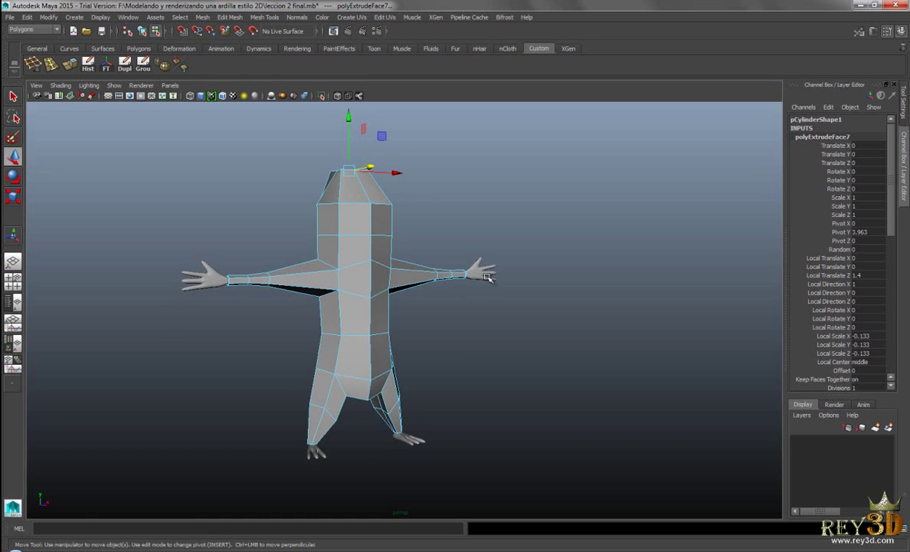
{"action": "mouse_move", "coordinate": [427, 280]}
{"action": "left_mouse_down", "text": "alt"}
{"action": "mouse_move", "coordinate": [396, 263]}
{"action": "mouse_move", "coordinate": [391, 234]}
{"action": "mouse_move", "coordinate": [463, 256]}
{"action": "mouse_move", "coordinate": [575, 244]}
{"action": "mouse_move", "coordinate": [495, 258]}
{"action": "left_mouse_up", "text": "alt"}
{"action": "scroll", "coordinate": [495, 257], "scroll_direction": "up", "scroll_amount": 2}
{"action": "left_click_drag", "start_coordinate": [406, 298], "coordinate": [371, 219], "text": "alt"}
{"action": "right_click", "coordinate": [370, 218]}
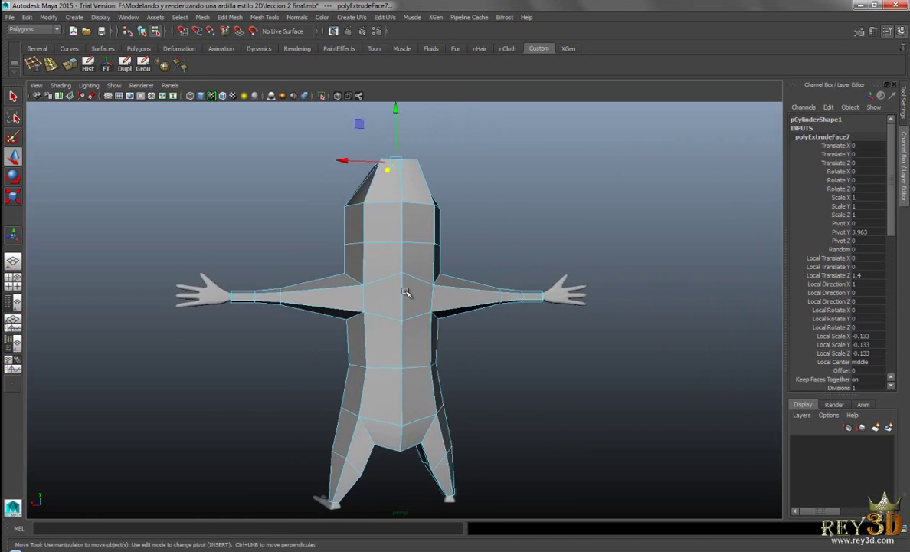
{"action": "left_click", "coordinate": [371, 219]}
{"action": "mouse_move", "coordinate": [518, 200]}
{"action": "left_mouse_down", "text": "alt"}
{"action": "mouse_move", "coordinate": [366, 266]}
{"action": "mouse_move", "coordinate": [439, 242]}
{"action": "mouse_move", "coordinate": [568, 260]}
{"action": "mouse_move", "coordinate": [300, 265]}
{"action": "mouse_move", "coordinate": [412, 265]}
{"action": "mouse_move", "coordinate": [370, 302]}
{"action": "mouse_move", "coordinate": [358, 279]}
{"action": "left_mouse_up", "text": "alt"}
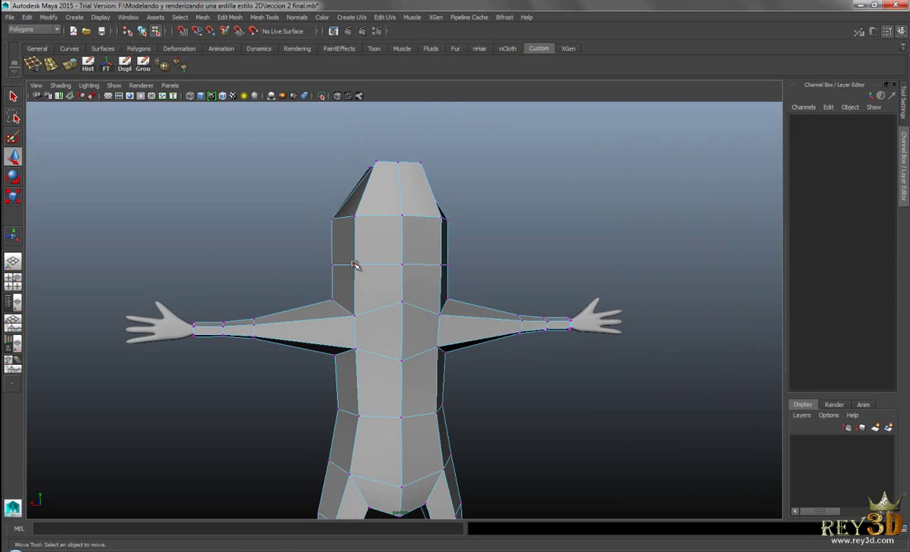
- Try pushing a left head vertex outward, then undo the move
{"action": "left_click", "coordinate": [354, 264]}
{"action": "left_click_drag", "start_coordinate": [304, 264], "coordinate": [253, 261]}
{"action": "key", "text": "ctrl+z"}
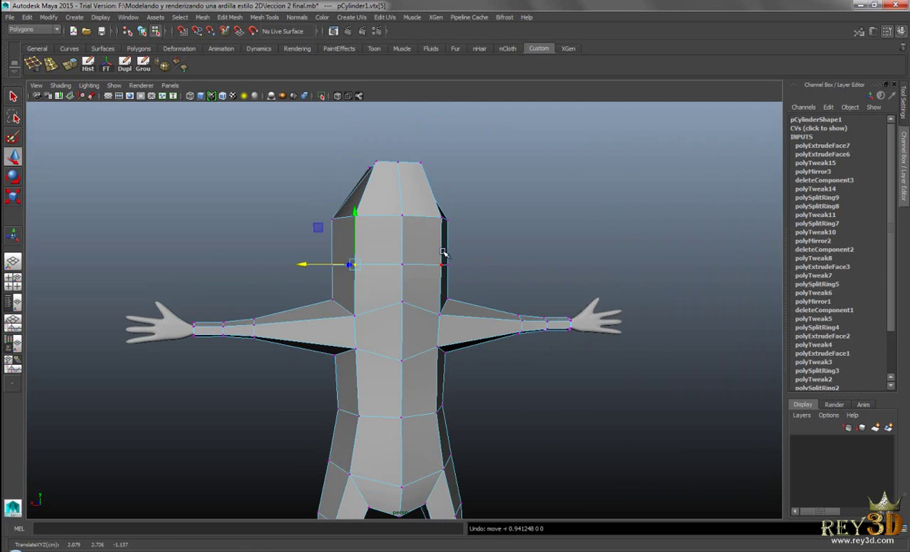
{"action": "left_click_drag", "start_coordinate": [472, 289], "coordinate": [430, 292], "text": "alt"}
{"action": "left_click", "coordinate": [422, 292]}
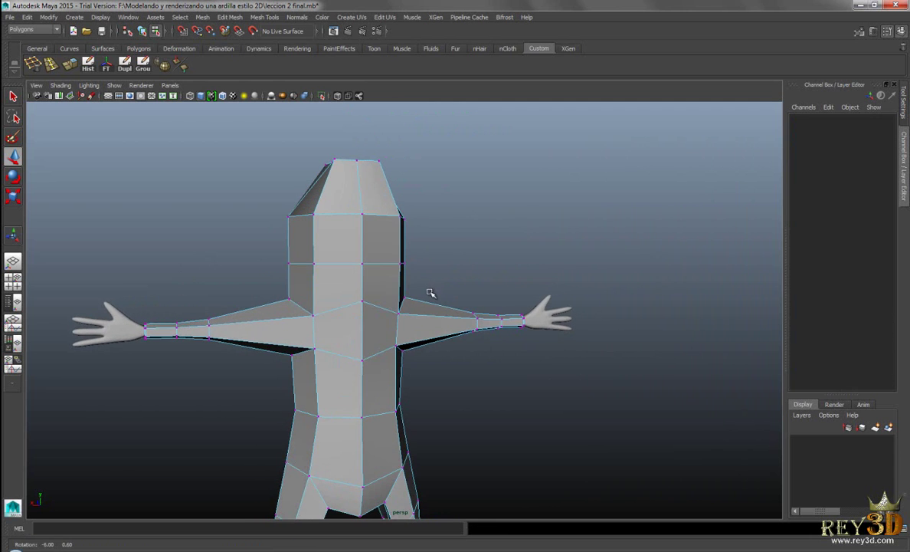
- Set the Move Tool's Symmetry to World X and pick the head's upper-left corner vertex
{"action": "double_click", "coordinate": [13, 156]}
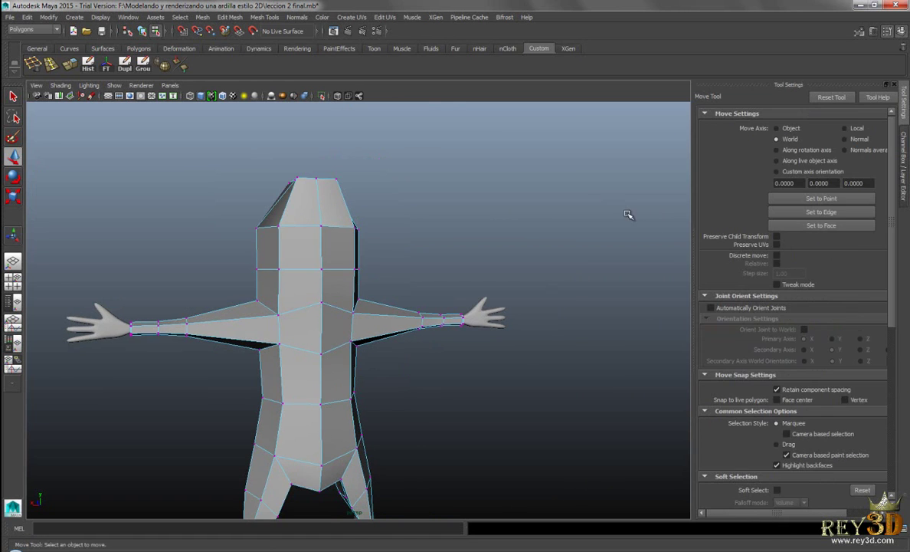
{"action": "scroll", "coordinate": [754, 282], "scroll_direction": "down", "scroll_amount": 5}
{"action": "scroll", "coordinate": [755, 283], "scroll_direction": "down", "scroll_amount": 2}
{"action": "scroll", "coordinate": [755, 283], "scroll_direction": "down", "scroll_amount": 2}
{"action": "mouse_move", "coordinate": [386, 244]}
{"action": "left_mouse_down", "text": "alt"}
{"action": "mouse_move", "coordinate": [428, 259]}
{"action": "mouse_move", "coordinate": [449, 298]}
{"action": "mouse_move", "coordinate": [421, 300]}
{"action": "mouse_move", "coordinate": [447, 255]}
{"action": "left_mouse_up", "text": "alt"}
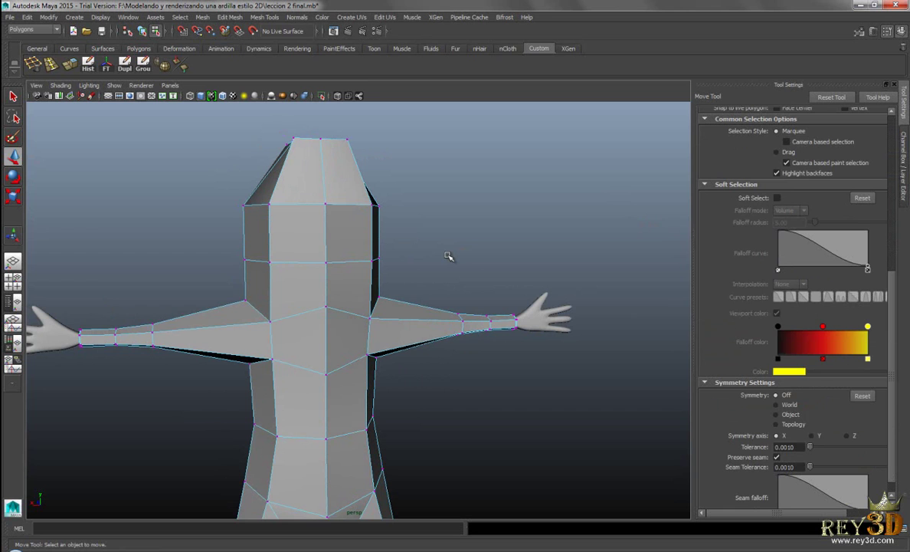
{"action": "left_click", "coordinate": [268, 202]}
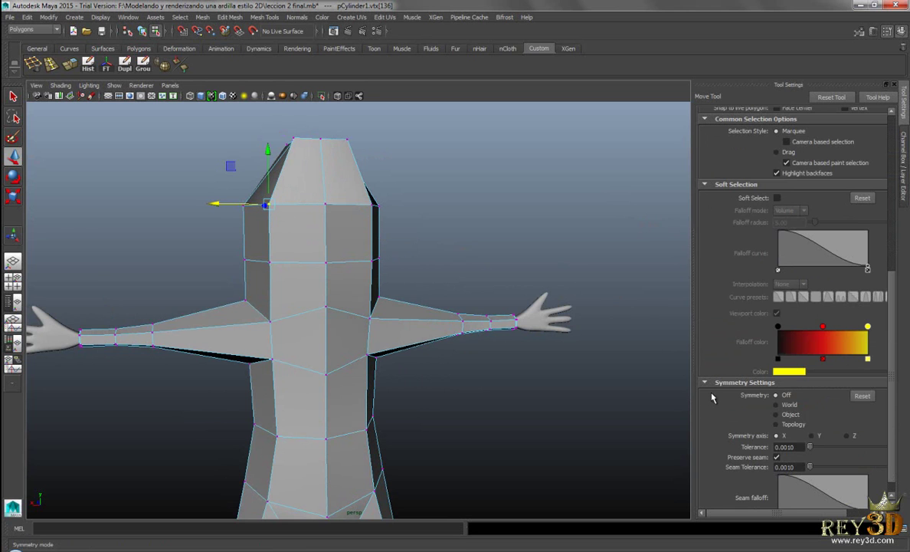
{"action": "left_click", "coordinate": [785, 407]}
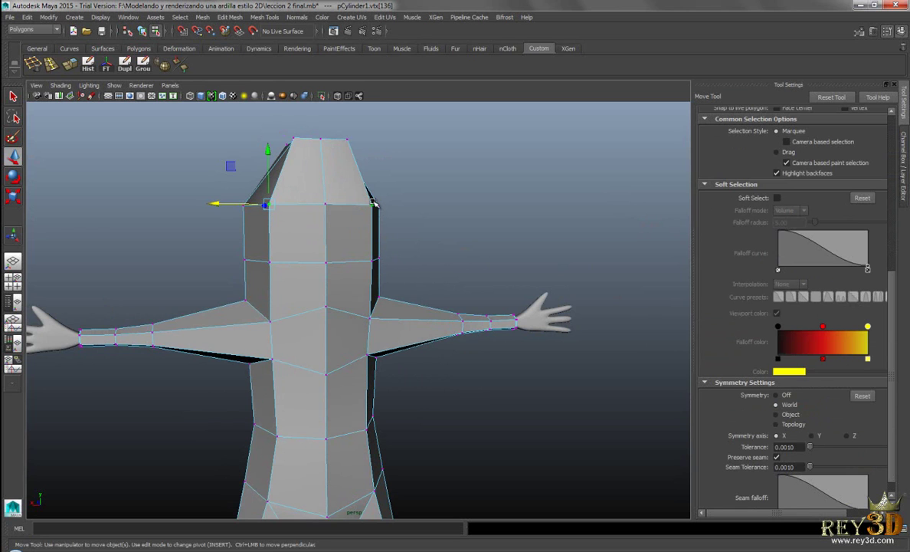
{"action": "left_click", "coordinate": [455, 201]}
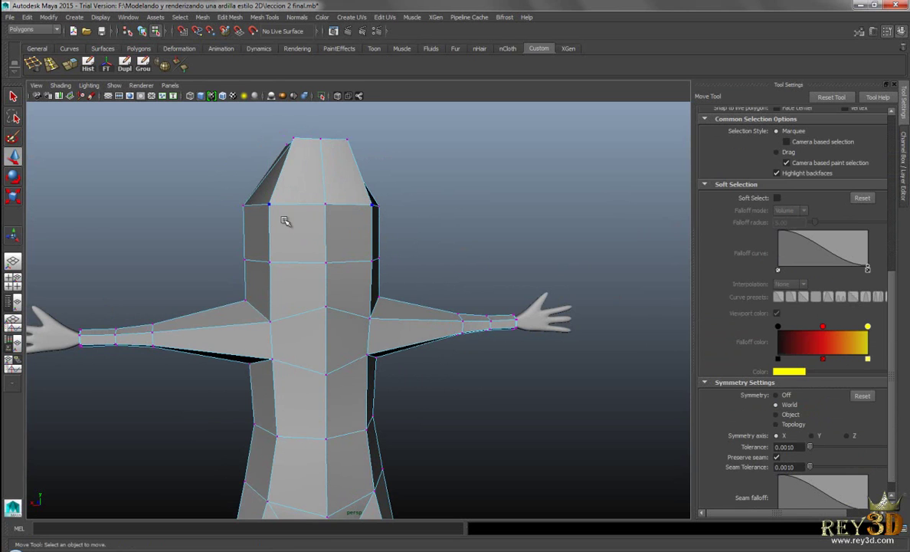
{"action": "left_click", "coordinate": [267, 204]}
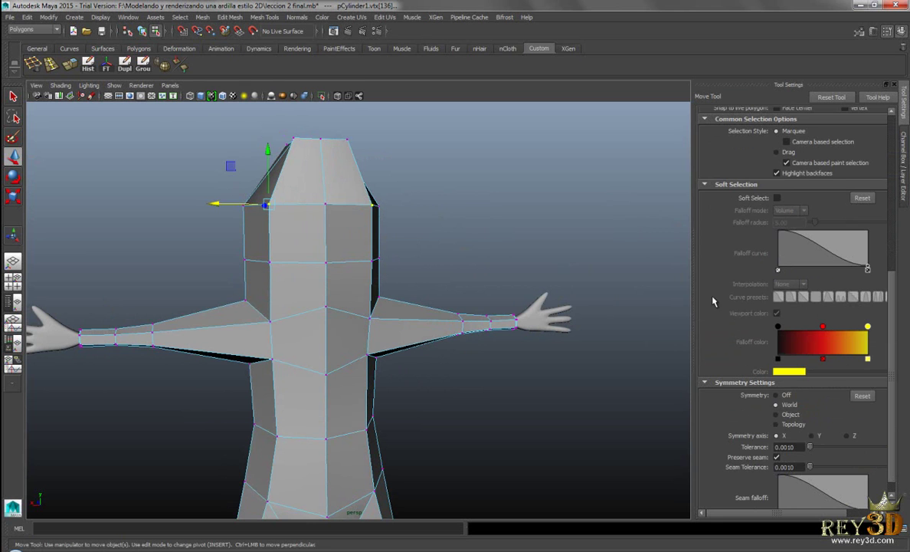
- Widen the head's upper corners symmetrically and zoom in on the head
{"action": "mouse_move", "coordinate": [216, 204]}
{"action": "left_mouse_down"}
{"action": "mouse_move", "coordinate": [206, 204]}
{"action": "mouse_move", "coordinate": [264, 265]}
{"action": "mouse_move", "coordinate": [206, 262]}
{"action": "mouse_move", "coordinate": [298, 213]}
{"action": "mouse_move", "coordinate": [278, 230]}
{"action": "mouse_move", "coordinate": [349, 244]}
{"action": "mouse_move", "coordinate": [421, 219]}
{"action": "left_mouse_up"}
{"action": "left_click", "coordinate": [268, 262]}
{"action": "left_click", "coordinate": [299, 135]}
{"action": "right_click_drag", "start_coordinate": [421, 219], "coordinate": [414, 335], "text": "alt"}
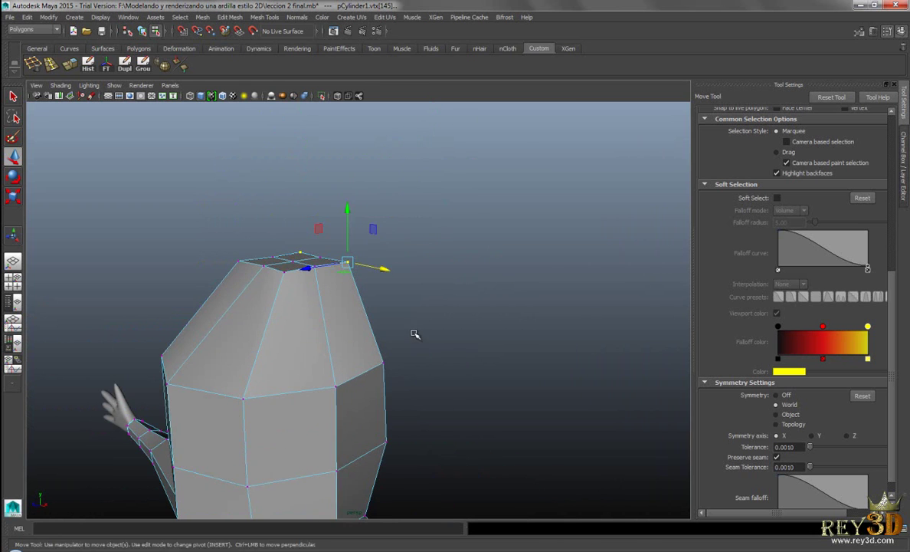
{"action": "left_click", "coordinate": [284, 257]}
{"action": "left_click_drag", "start_coordinate": [284, 257], "coordinate": [306, 276], "text": "alt"}
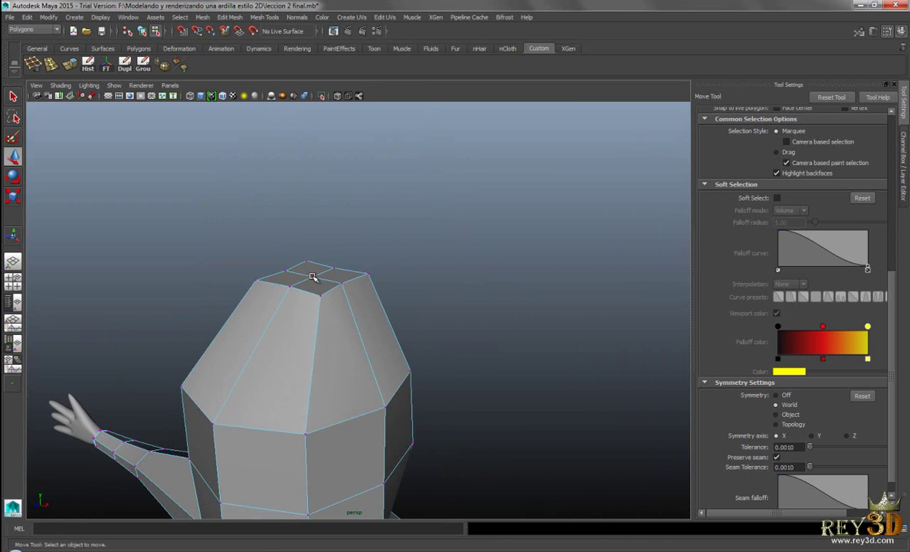
- Raise the centre vertex on top of the head
{"action": "left_click", "coordinate": [312, 276]}
{"action": "left_click", "coordinate": [387, 236]}
{"action": "mouse_move", "coordinate": [387, 236]}
{"action": "left_mouse_down", "text": "alt"}
{"action": "mouse_move", "coordinate": [412, 301]}
{"action": "mouse_move", "coordinate": [373, 312]}
{"action": "left_mouse_up", "text": "alt"}
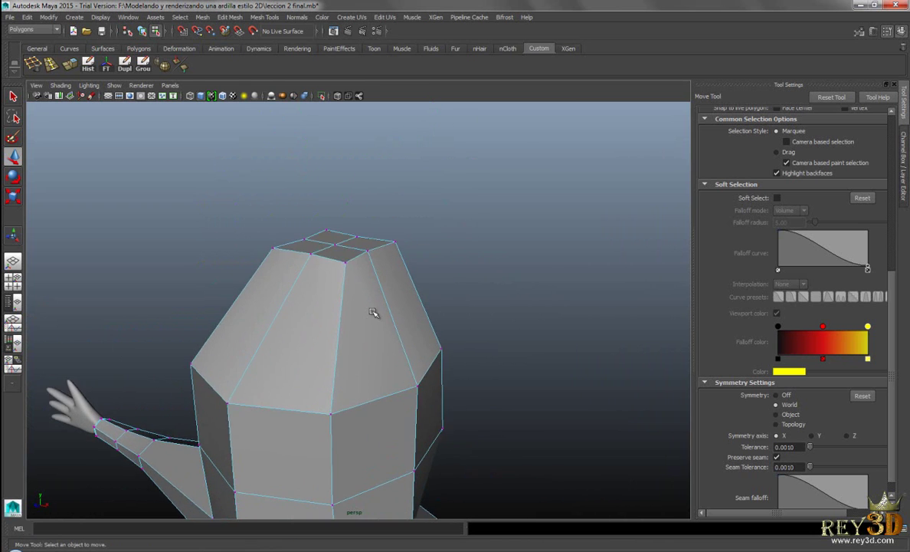
{"action": "left_click", "coordinate": [336, 245]}
{"action": "mouse_move", "coordinate": [335, 196]}
{"action": "left_mouse_down"}
{"action": "mouse_move", "coordinate": [337, 180]}
{"action": "mouse_move", "coordinate": [325, 299]}
{"action": "mouse_move", "coordinate": [291, 290]}
{"action": "left_mouse_up"}
- Check the squirrel reference, then lower another top vertex slightly to round the head
{"action": "key", "text": "alt+Tab"}
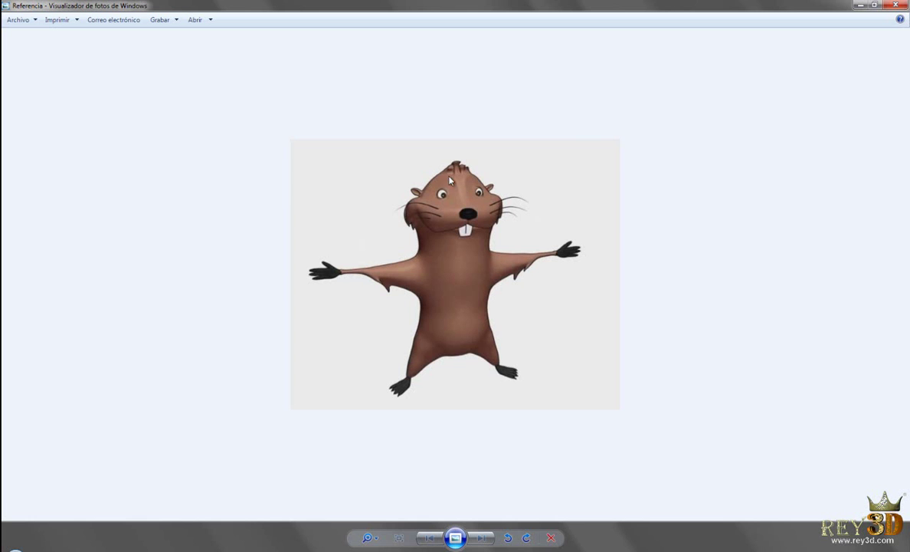
{"action": "key", "text": "alt+Tab"}
{"action": "left_click_drag", "start_coordinate": [178, 443], "coordinate": [353, 283], "text": "alt"}
{"action": "left_click", "coordinate": [374, 248]}
{"action": "mouse_move", "coordinate": [353, 196]}
{"action": "left_mouse_down", "text": "alt"}
{"action": "mouse_move", "coordinate": [215, 191]}
{"action": "mouse_move", "coordinate": [258, 203]}
{"action": "mouse_move", "coordinate": [260, 261]}
{"action": "mouse_move", "coordinate": [337, 264]}
{"action": "left_mouse_up", "text": "alt"}
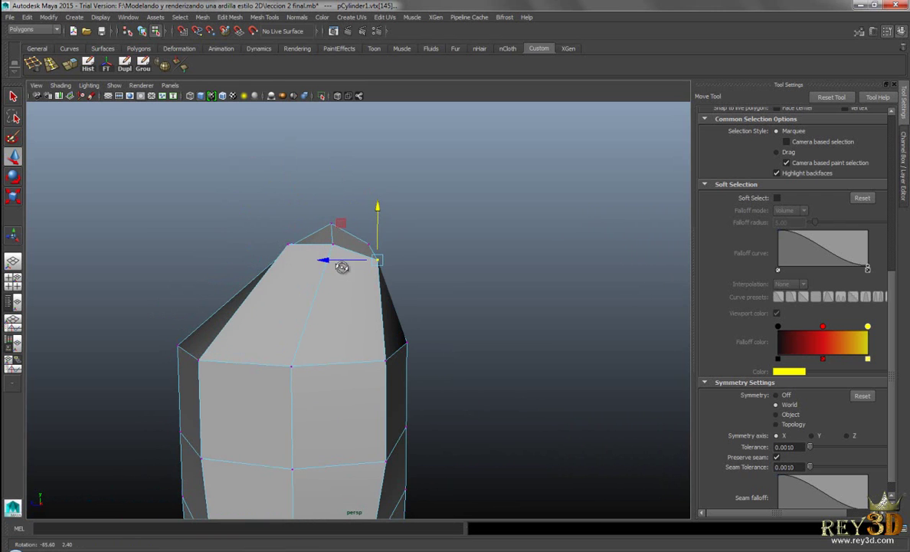
{"action": "left_click", "coordinate": [288, 244]}
{"action": "mouse_move", "coordinate": [287, 197]}
{"action": "left_mouse_down"}
{"action": "mouse_move", "coordinate": [288, 213]}
{"action": "mouse_move", "coordinate": [366, 274]}
{"action": "mouse_move", "coordinate": [449, 282]}
{"action": "mouse_move", "coordinate": [544, 250]}
{"action": "mouse_move", "coordinate": [478, 264]}
{"action": "mouse_move", "coordinate": [501, 260]}
{"action": "mouse_move", "coordinate": [400, 300]}
{"action": "mouse_move", "coordinate": [451, 305]}
{"action": "mouse_move", "coordinate": [297, 298]}
{"action": "mouse_move", "coordinate": [569, 307]}
{"action": "left_mouse_up"}
- Show the body mesh in smooth preview (3) and view it from the side
{"action": "right_click_drag", "start_coordinate": [570, 306], "coordinate": [467, 314], "text": "alt"}
{"action": "mouse_move", "coordinate": [467, 315]}
{"action": "left_mouse_down", "text": "alt"}
{"action": "mouse_move", "coordinate": [489, 264]}
{"action": "mouse_move", "coordinate": [366, 264]}
{"action": "mouse_move", "coordinate": [434, 257]}
{"action": "mouse_move", "coordinate": [426, 264]}
{"action": "mouse_move", "coordinate": [502, 199]}
{"action": "mouse_move", "coordinate": [488, 240]}
{"action": "left_mouse_up", "text": "alt"}
{"action": "left_click", "coordinate": [460, 233]}
{"action": "mouse_move", "coordinate": [350, 205]}
{"action": "right_mouse_down", "text": "alt"}
{"action": "mouse_move", "coordinate": [512, 277]}
{"action": "mouse_move", "coordinate": [464, 261]}
{"action": "right_mouse_up", "text": "alt"}
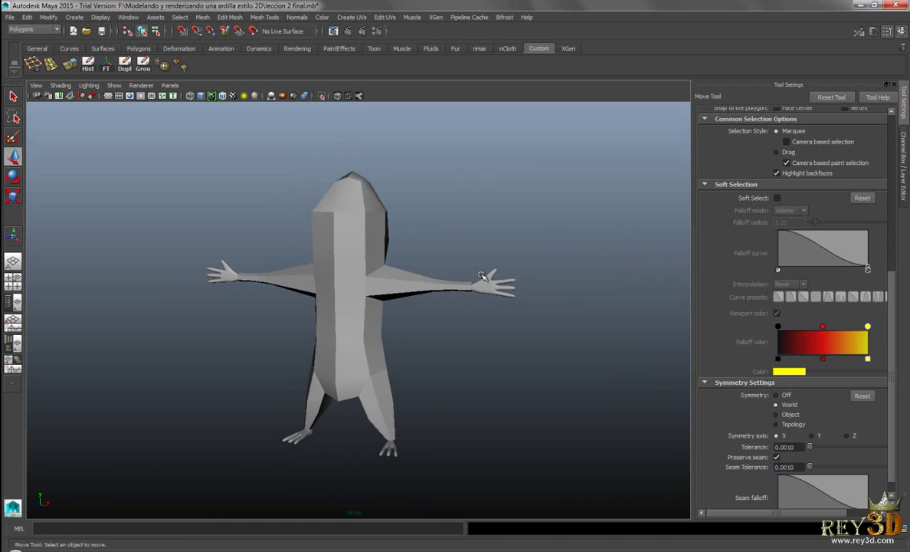
{"action": "left_click", "coordinate": [377, 267]}
{"action": "key", "text": "3"}
{"action": "left_click", "coordinate": [414, 352]}
{"action": "mouse_move", "coordinate": [415, 352]}
{"action": "left_mouse_down", "text": "alt"}
{"action": "mouse_move", "coordinate": [527, 345]}
{"action": "mouse_move", "coordinate": [537, 324]}
{"action": "mouse_move", "coordinate": [440, 331]}
{"action": "left_mouse_up", "text": "alt"}
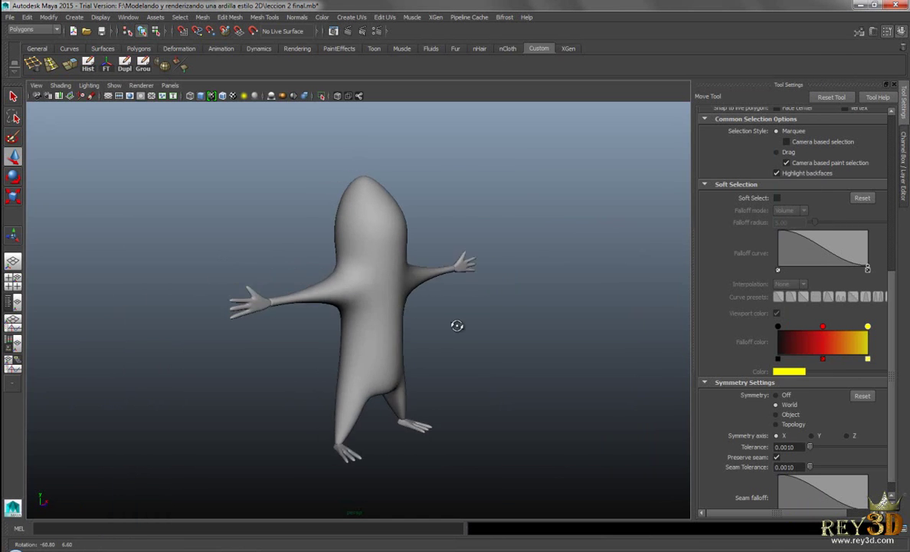
- Save the scene as a new file named 'leccion 3 final.mb'
{"action": "left_click_drag", "start_coordinate": [455, 325], "coordinate": [364, 319], "text": "alt"}
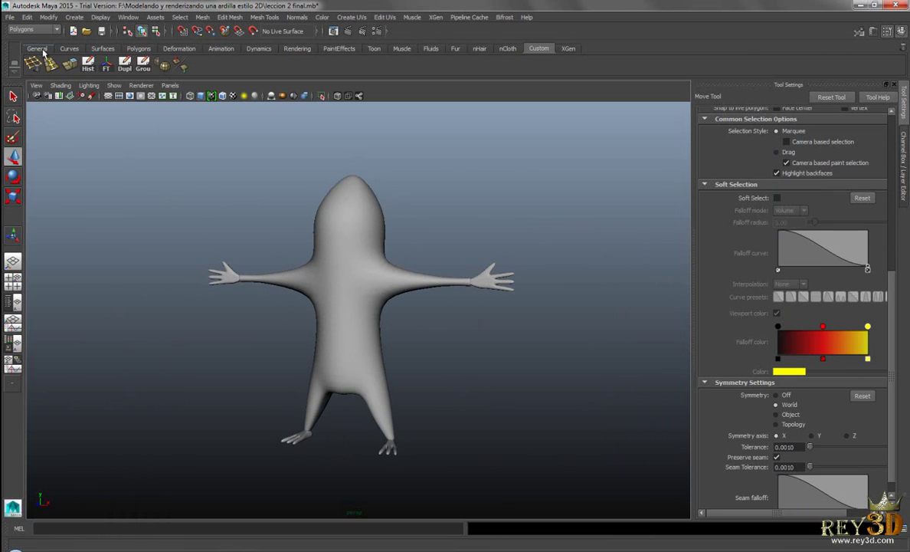
{"action": "left_click", "coordinate": [10, 18]}
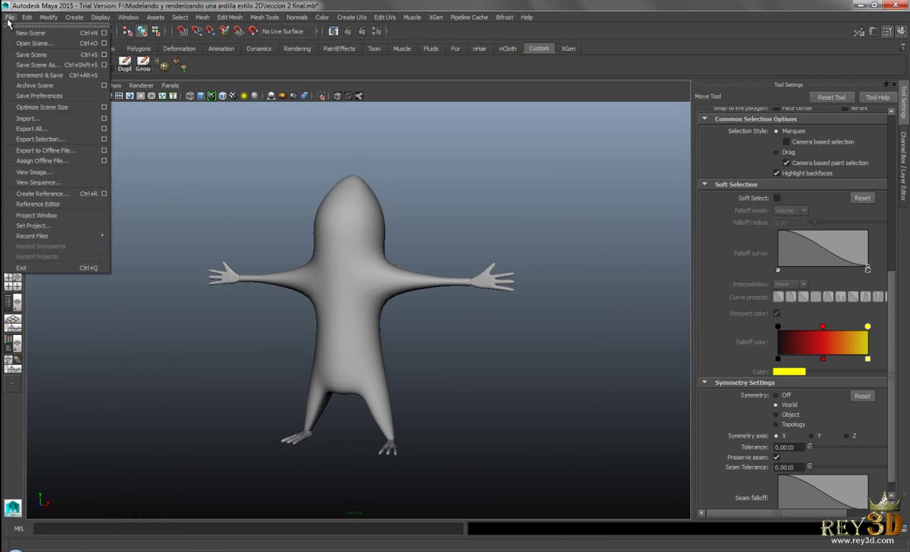
{"action": "left_click", "coordinate": [38, 65]}
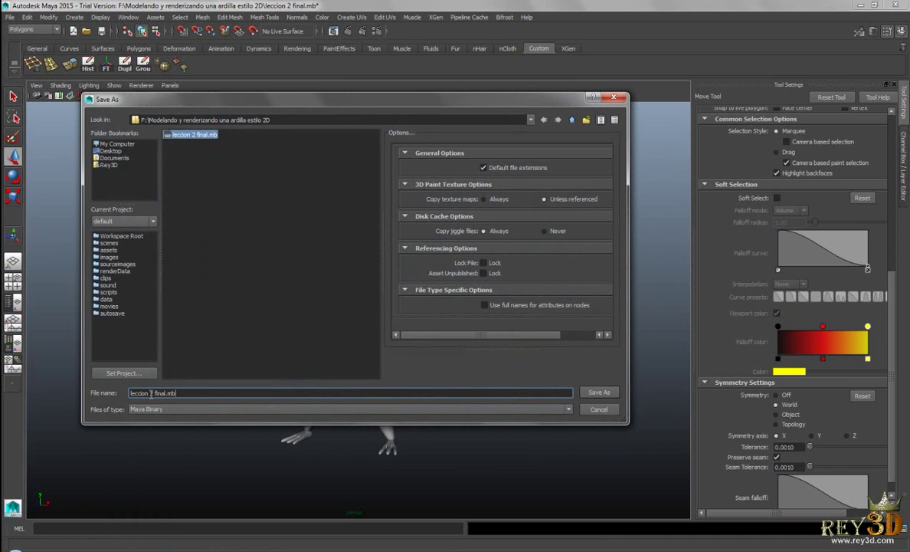
{"action": "key", "text": "BackSpace"}
{"action": "type", "text": "3"}
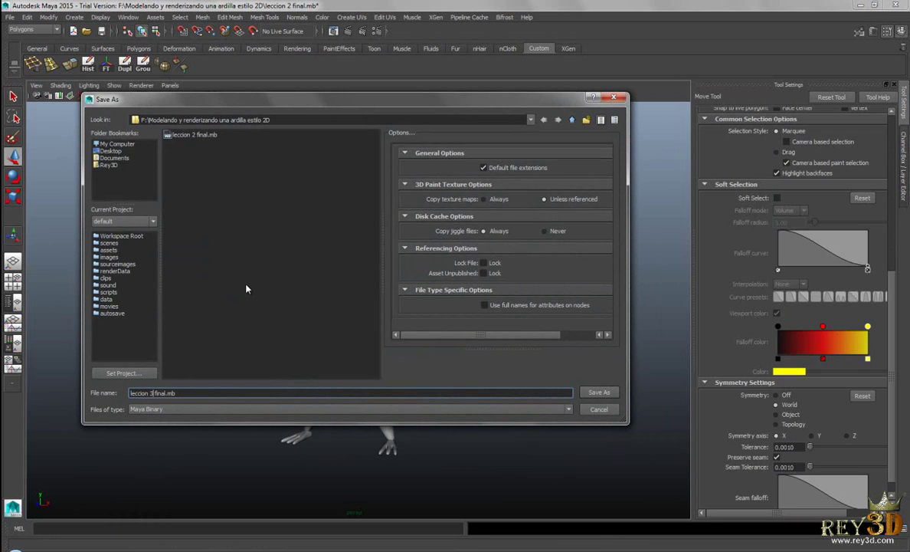
{"action": "left_click", "coordinate": [591, 395]}
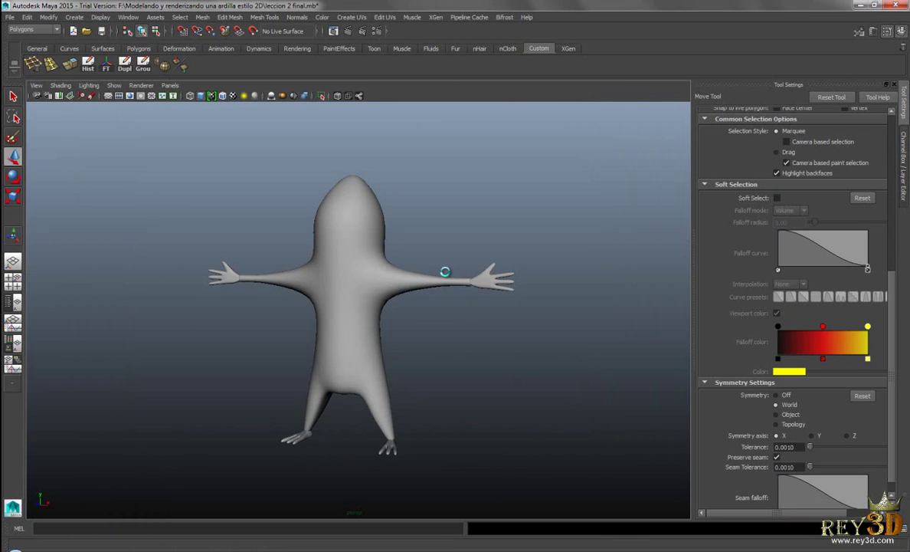